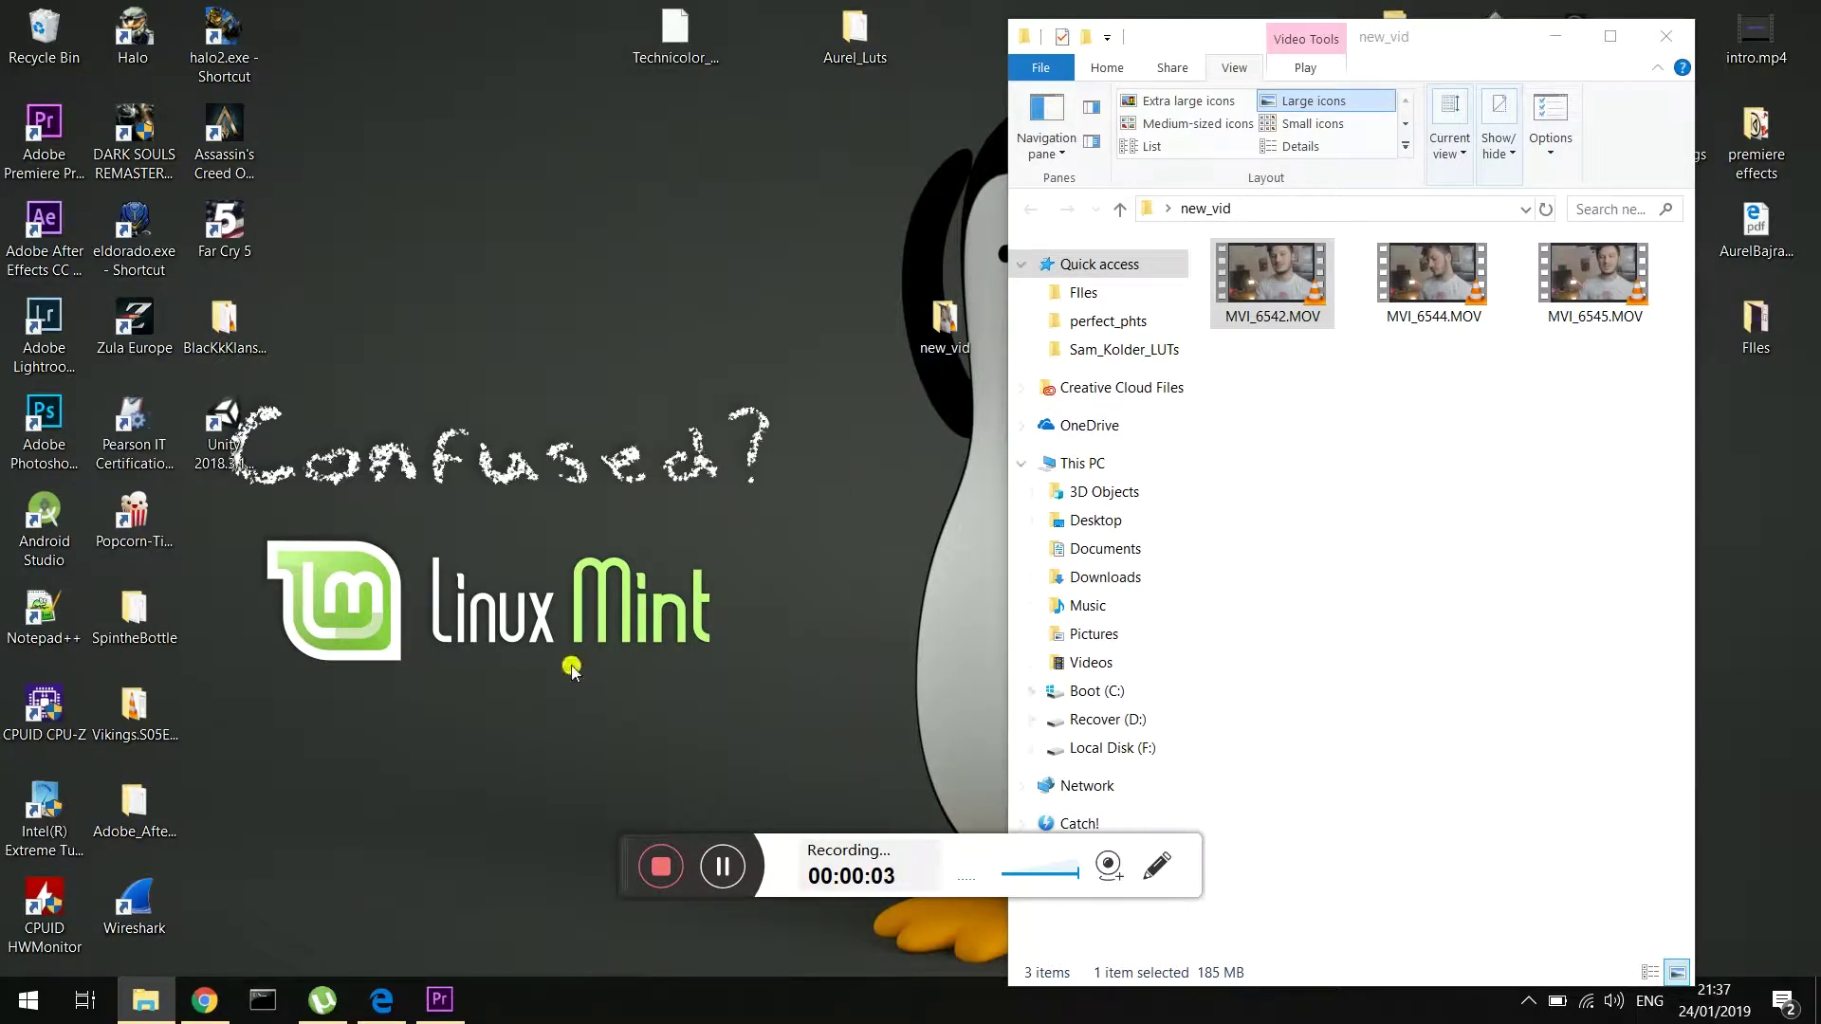
Step: In the browser, look through the shared Aurel_Luts Dropbox folder and its MAC subfolder
left_click(397, 1003)
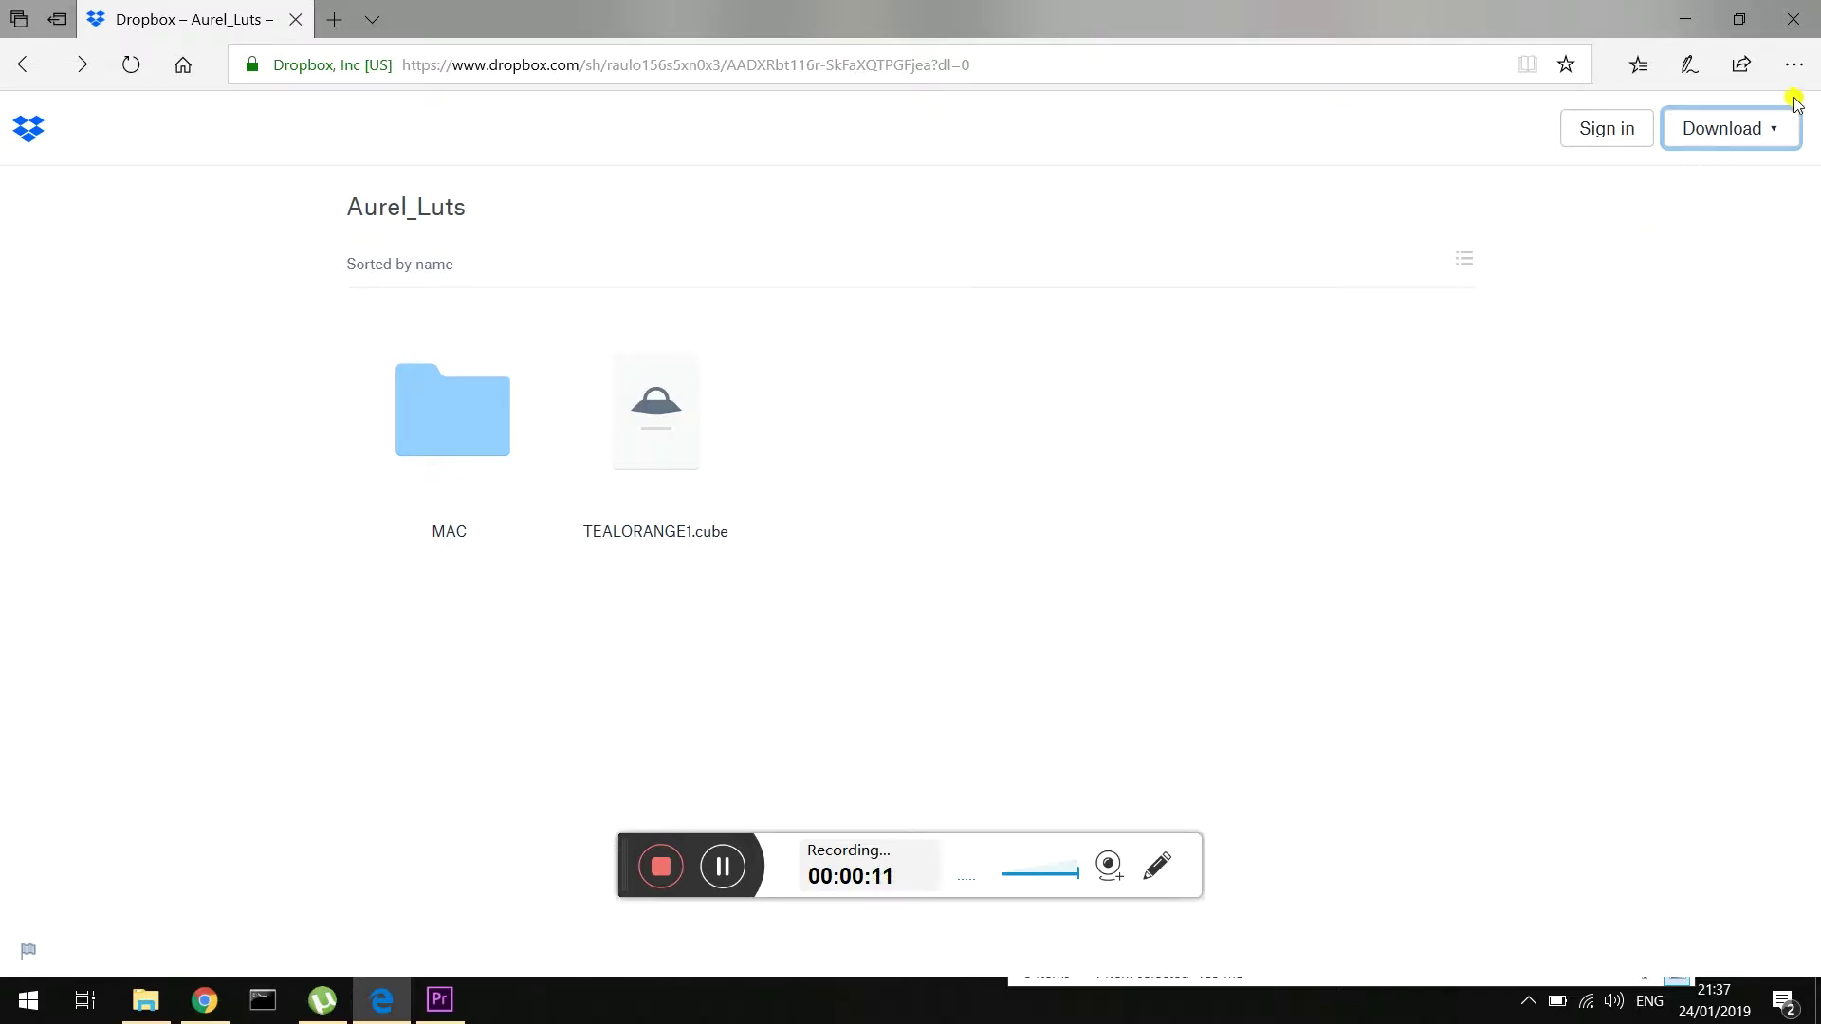
left_click(1774, 133)
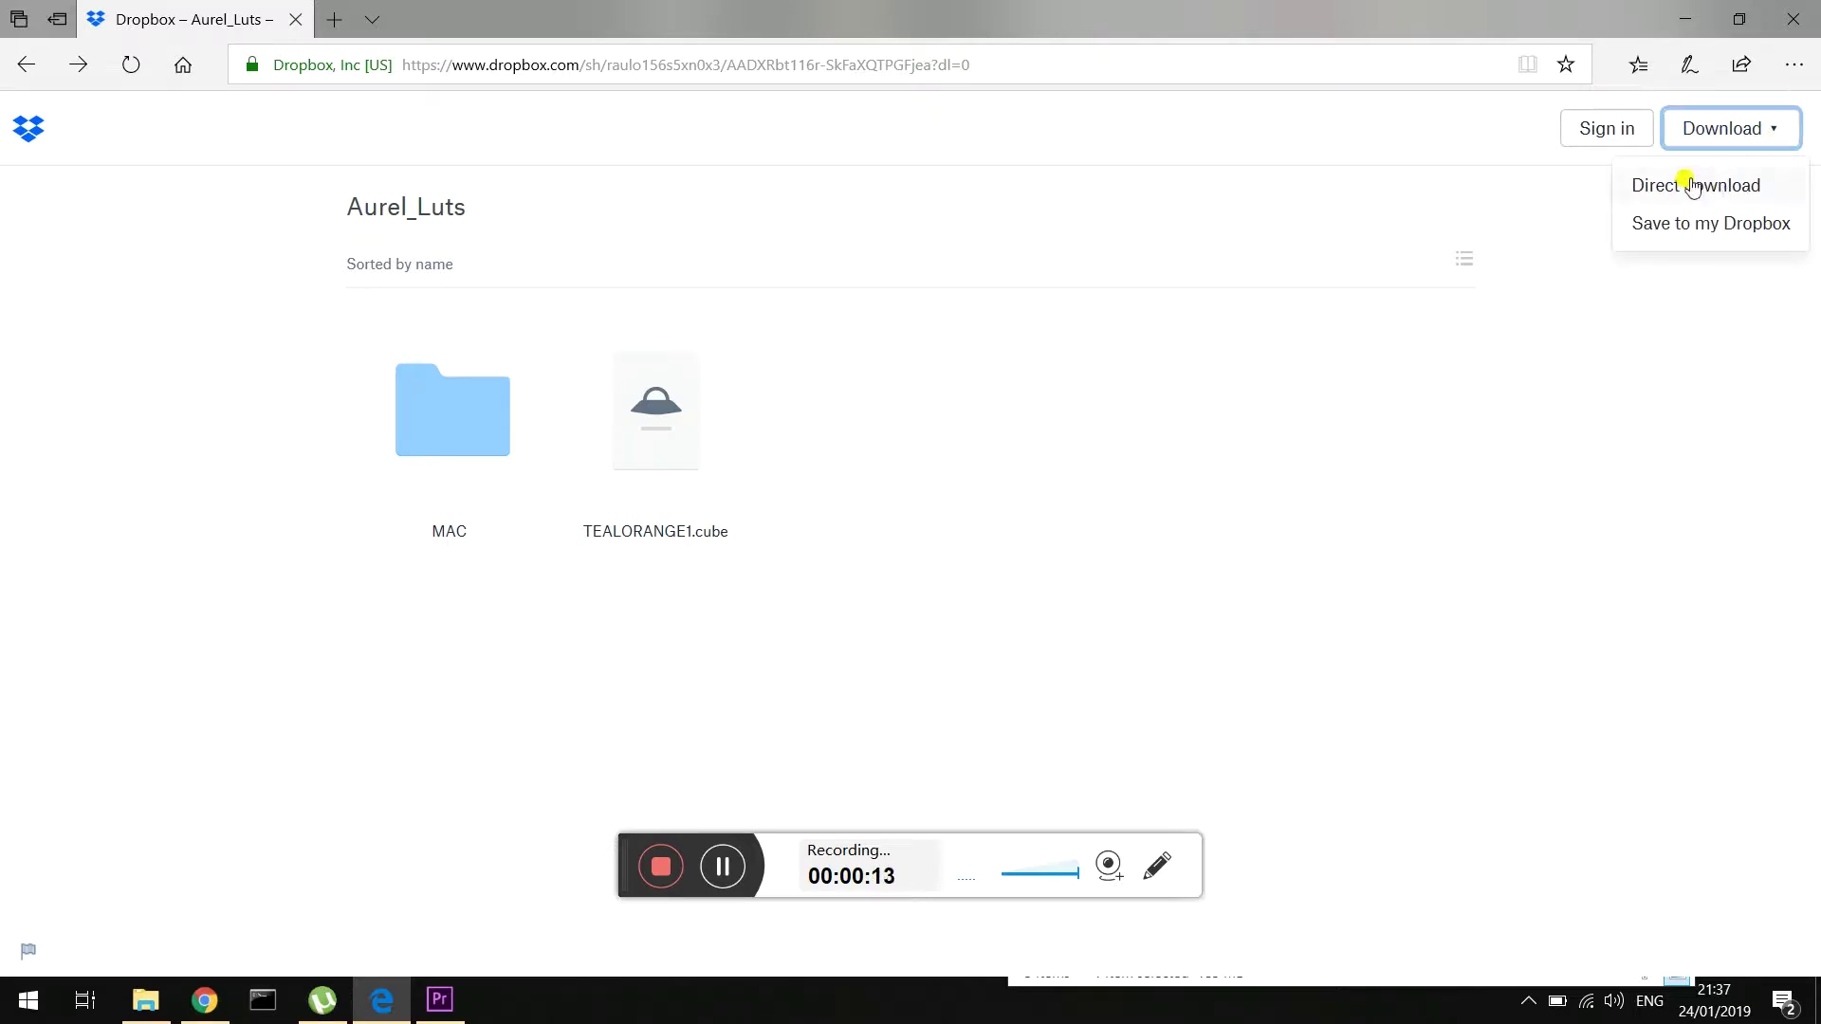
left_click(1743, 132)
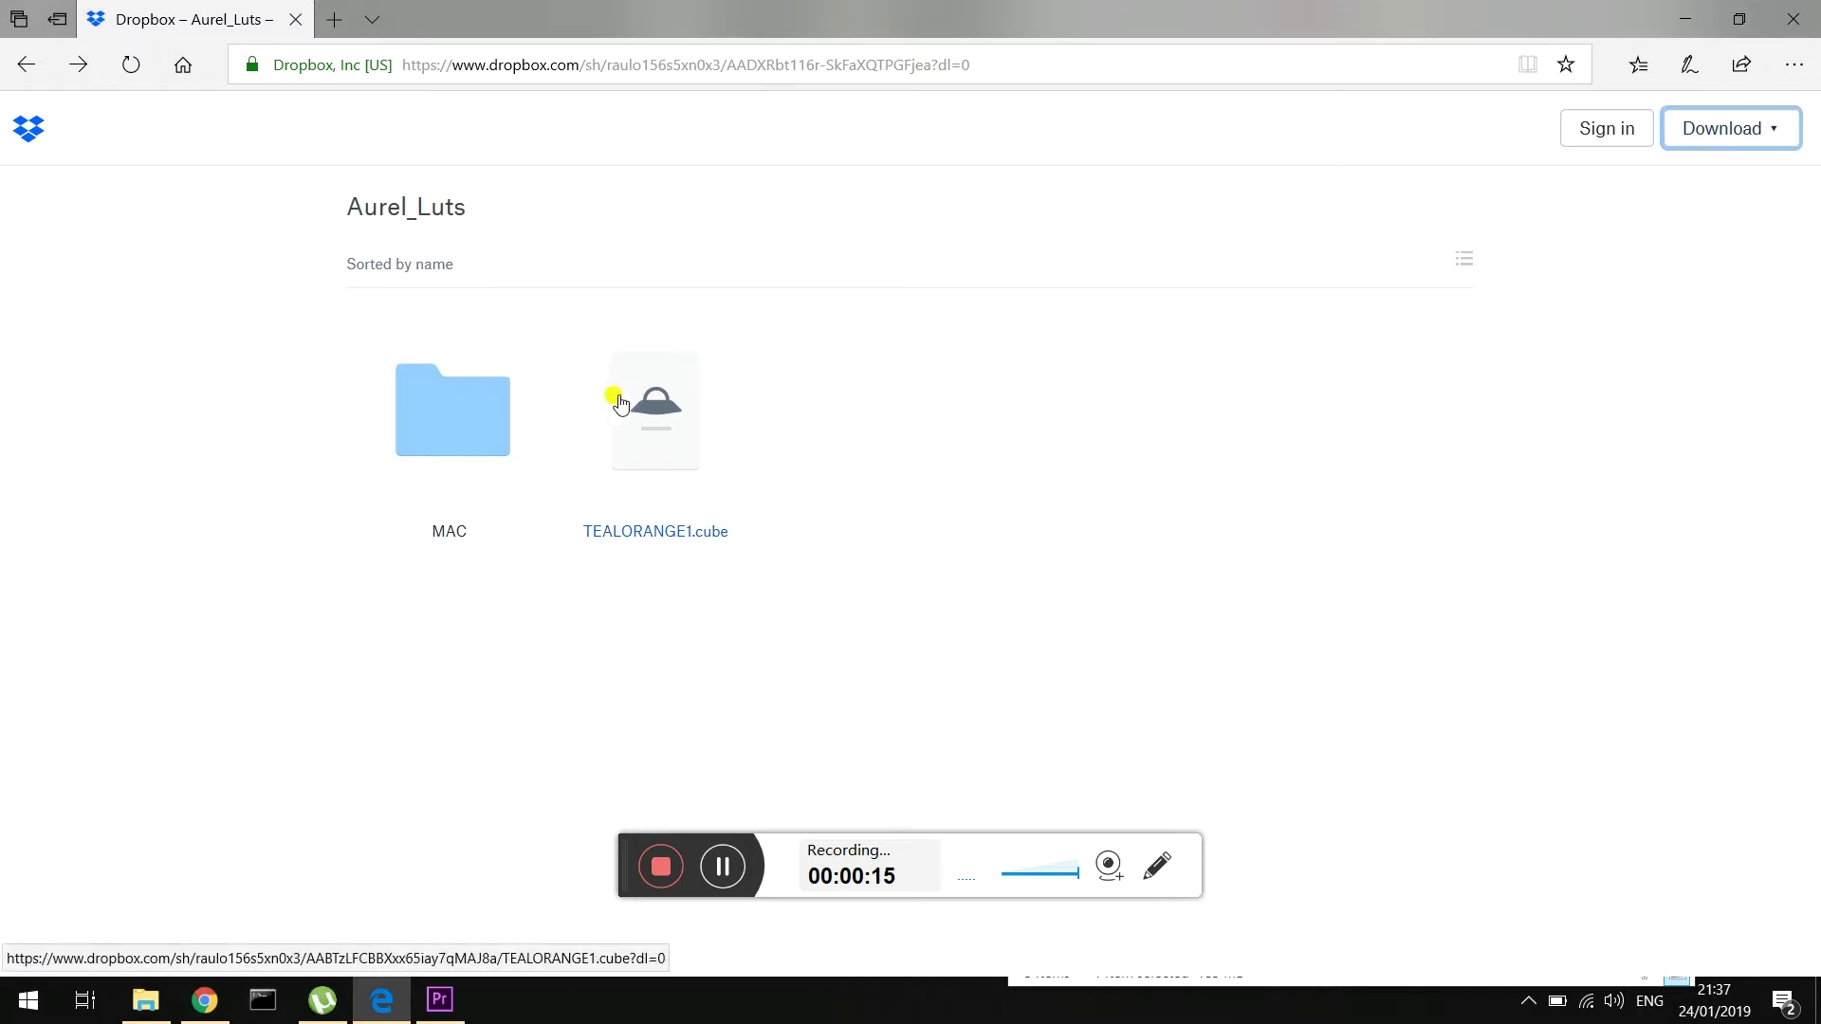
left_click(503, 449)
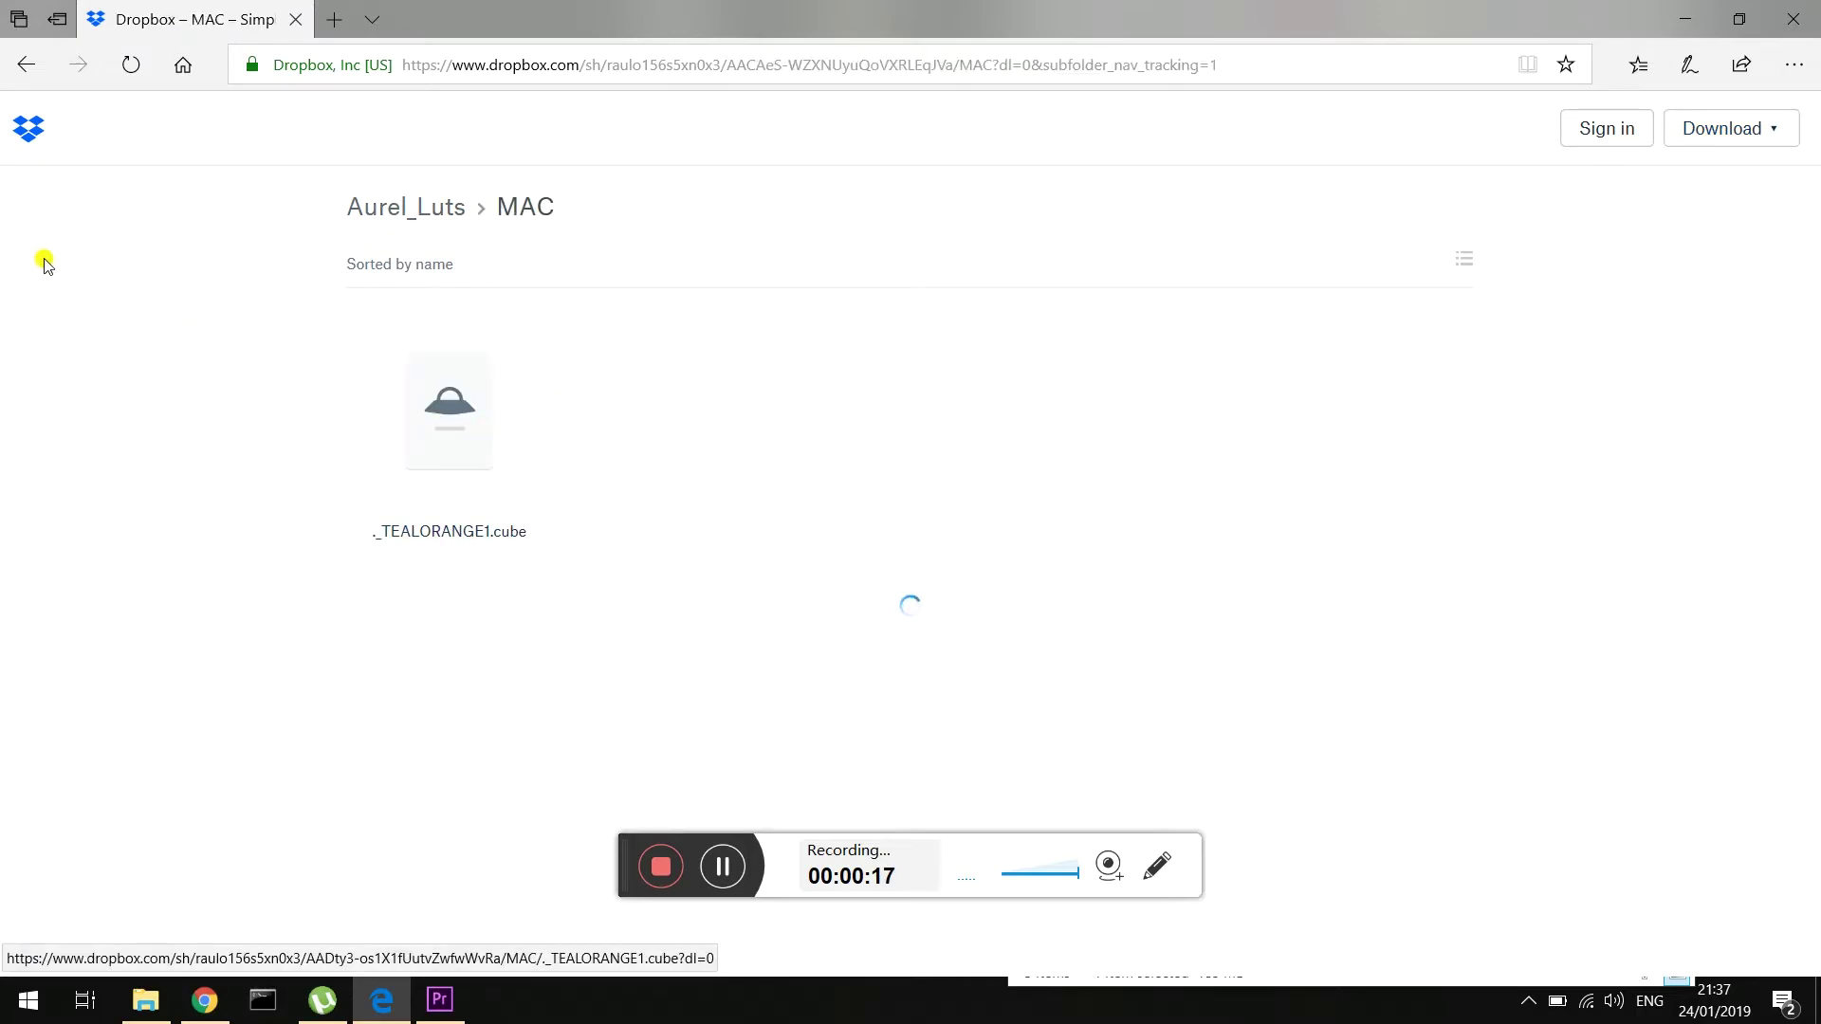
left_click(25, 65)
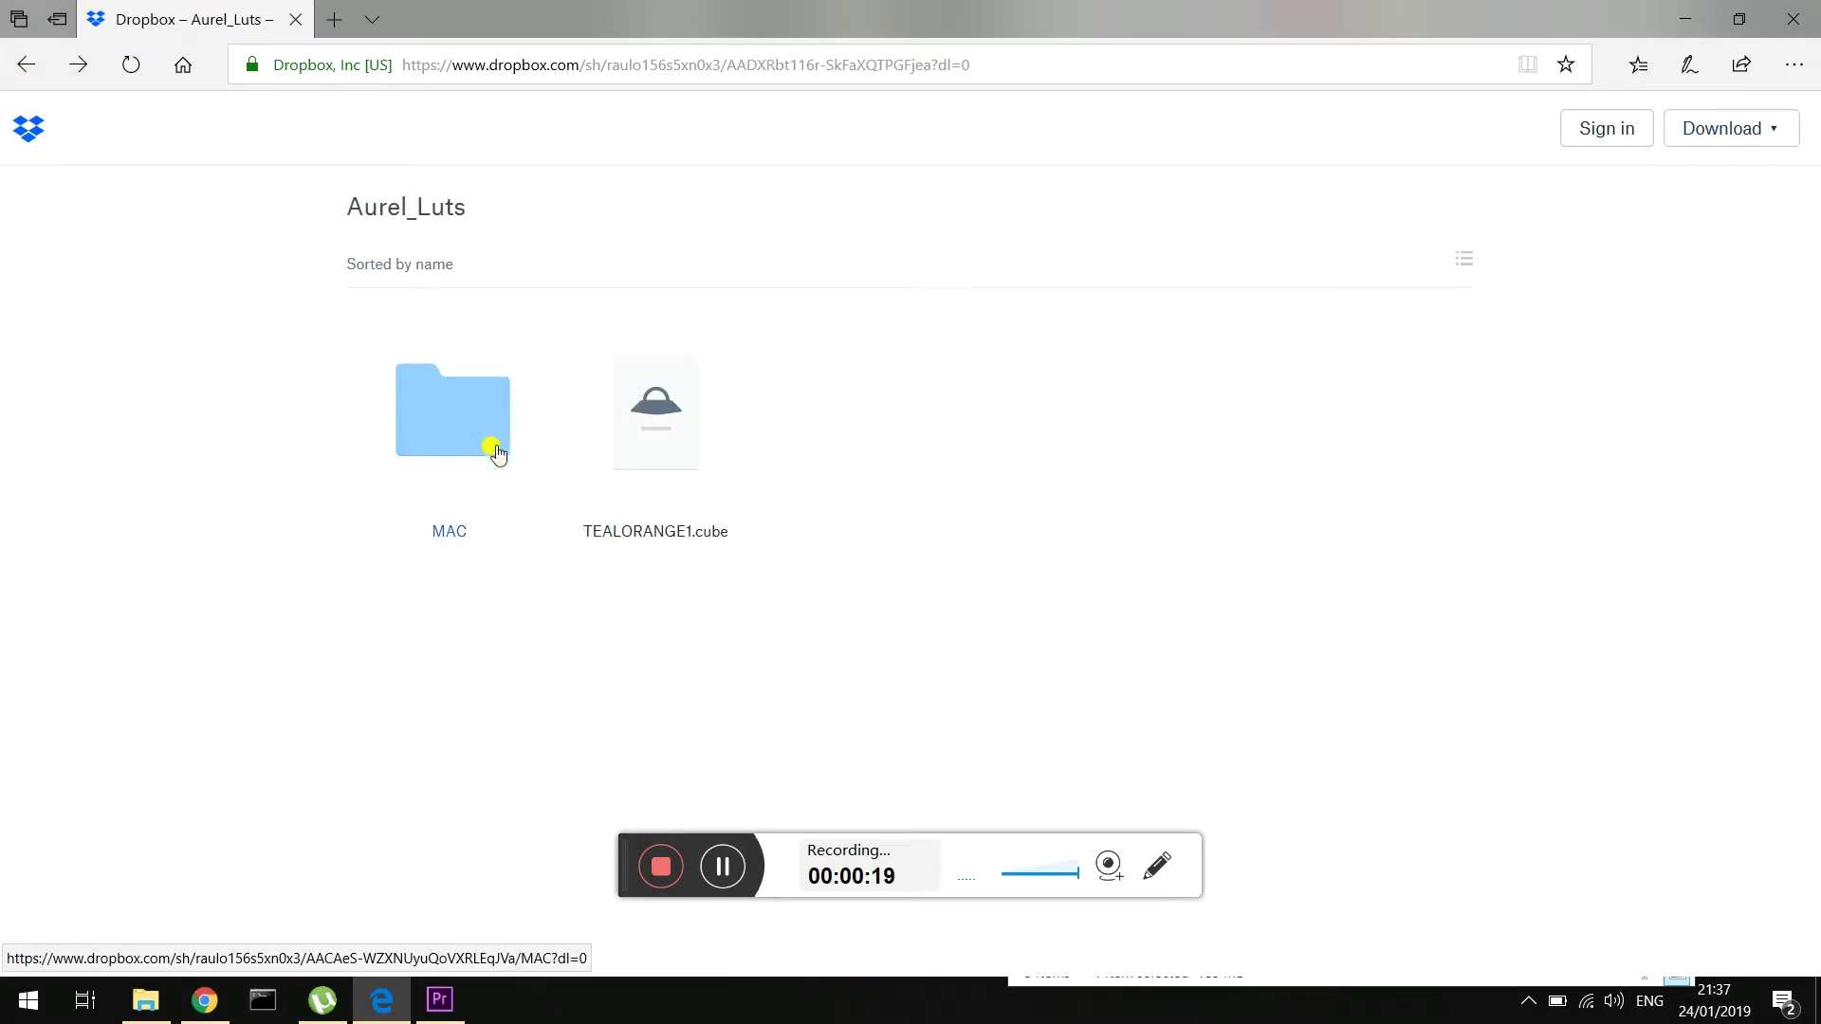
Step: Download TEALORANGE1.cube via Direct download, save it, and show it in the Downloads folder
left_click(675, 457)
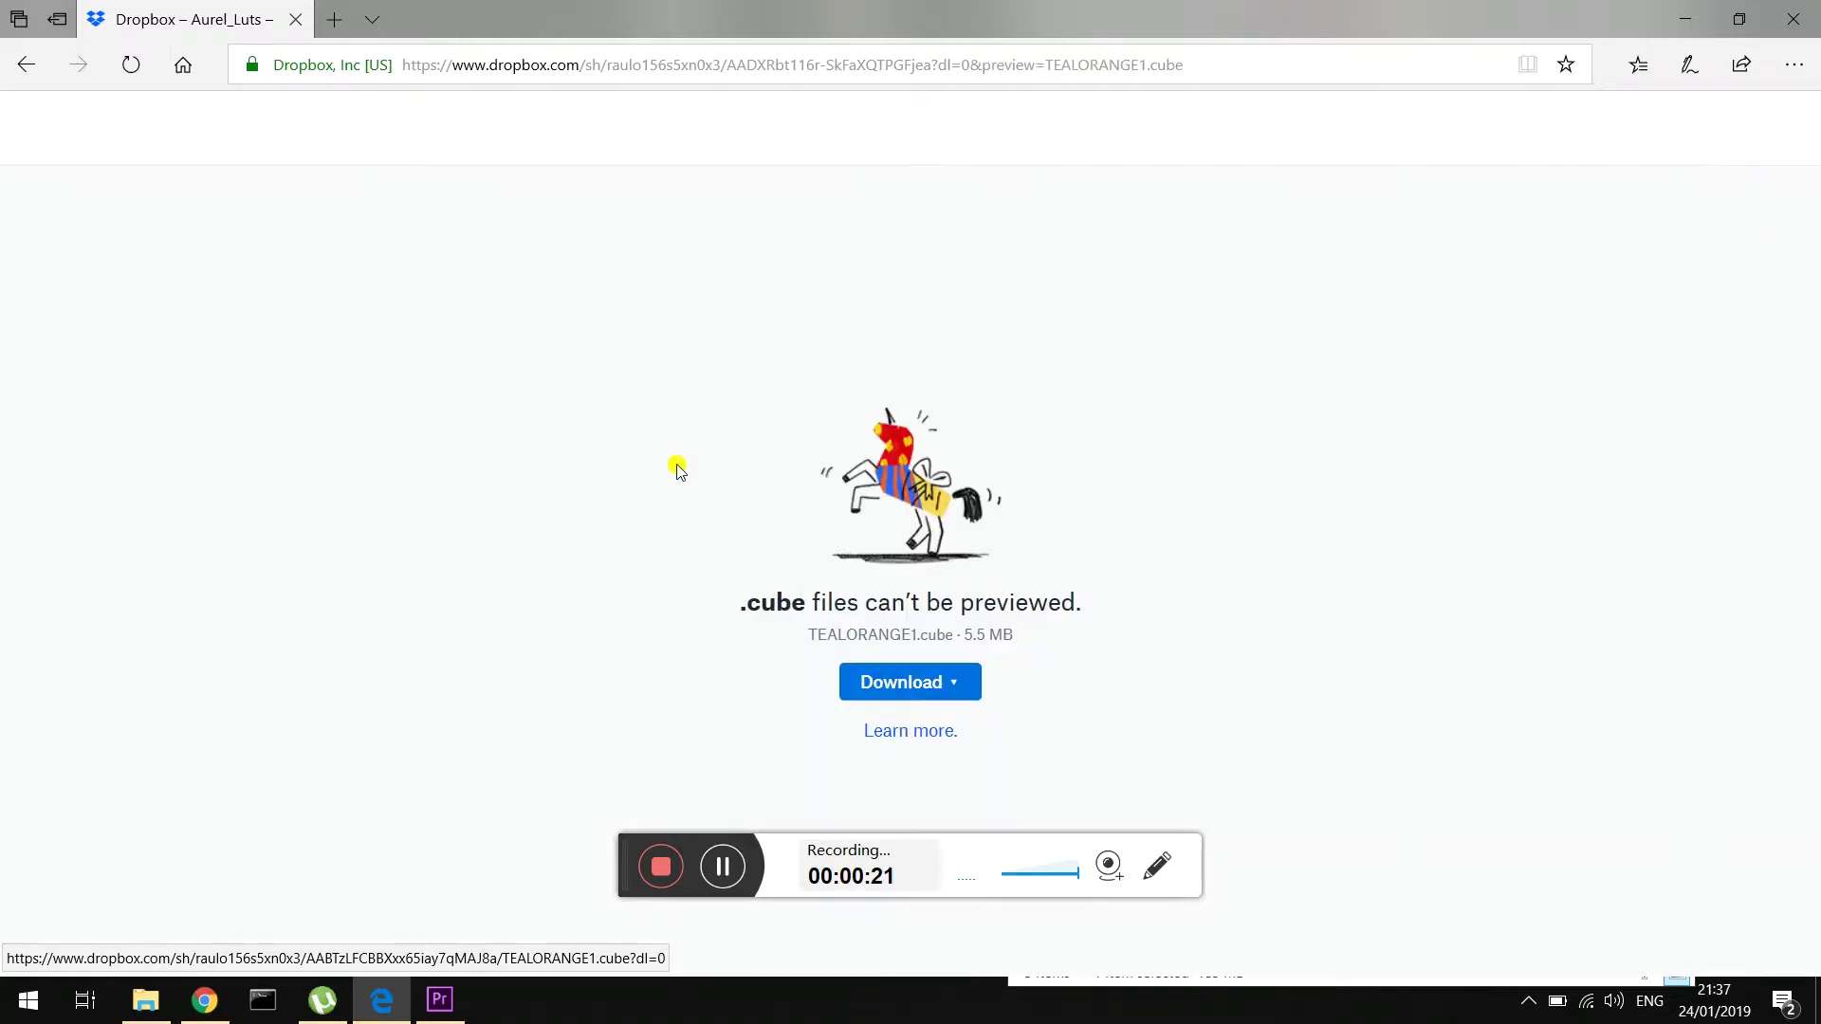
left_click(915, 683)
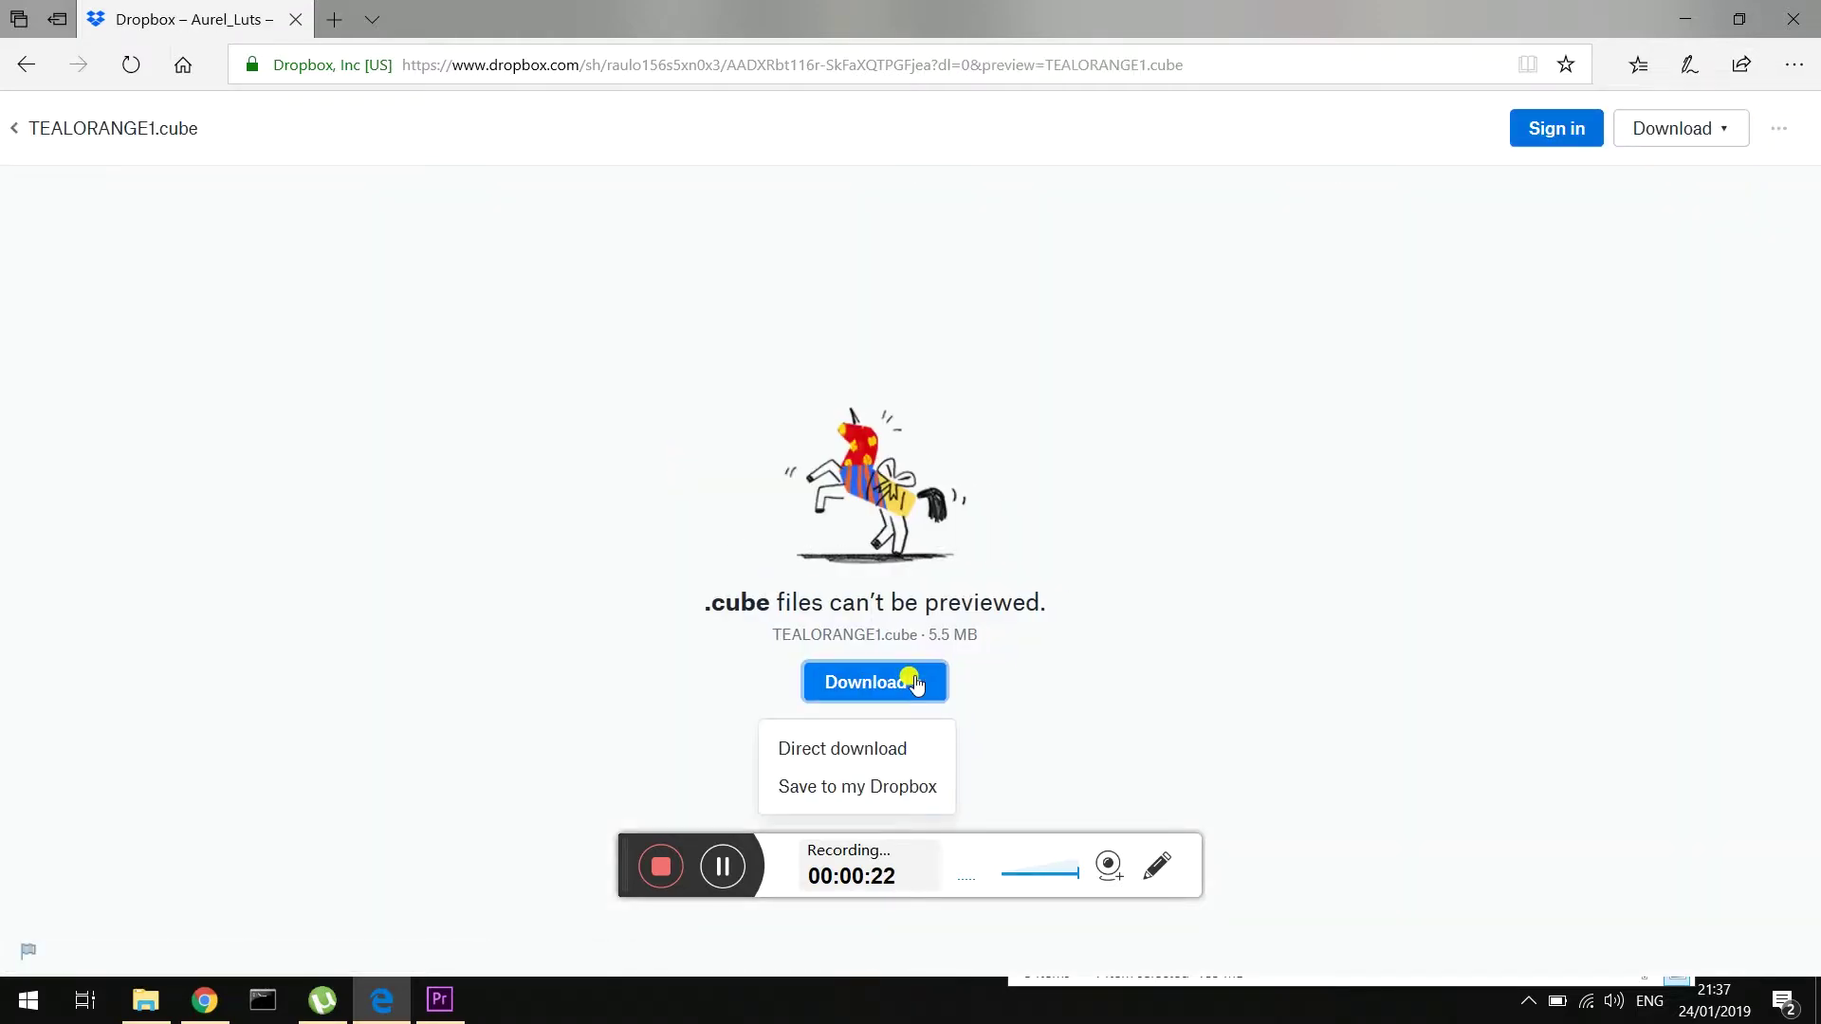
left_click(879, 750)
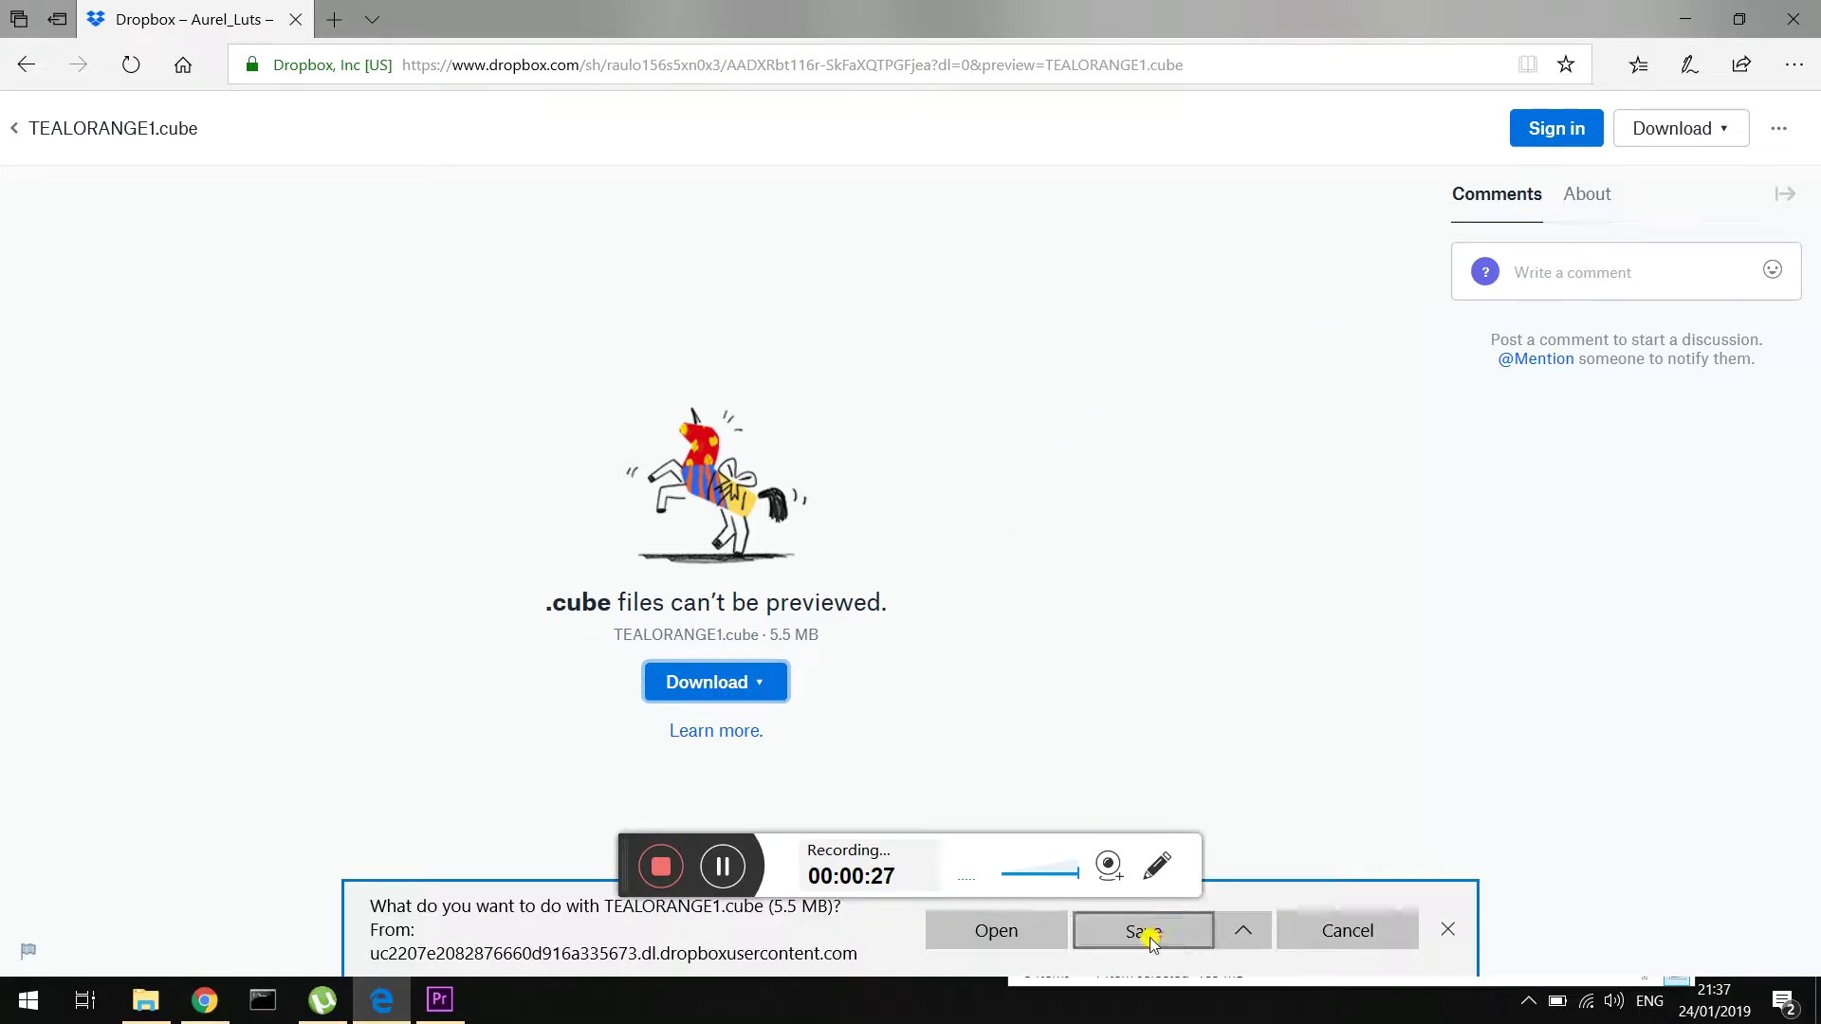
left_click(1147, 935)
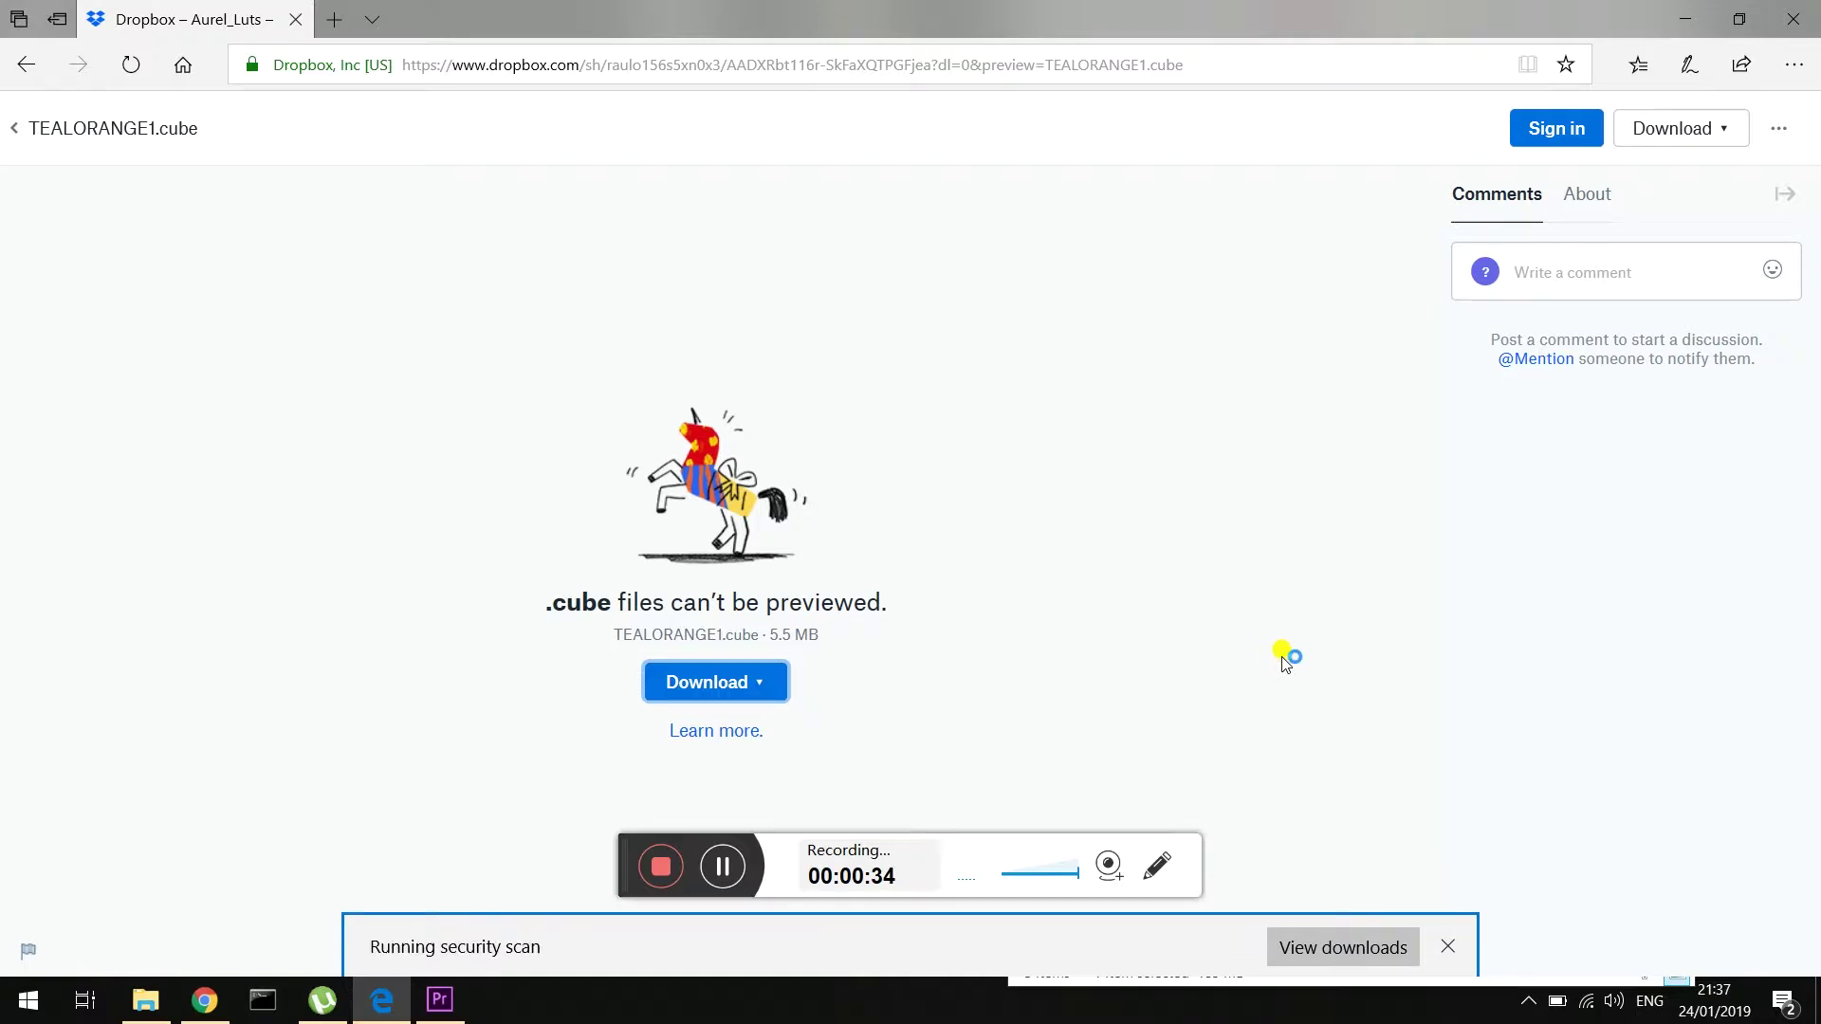
left_click(1191, 949)
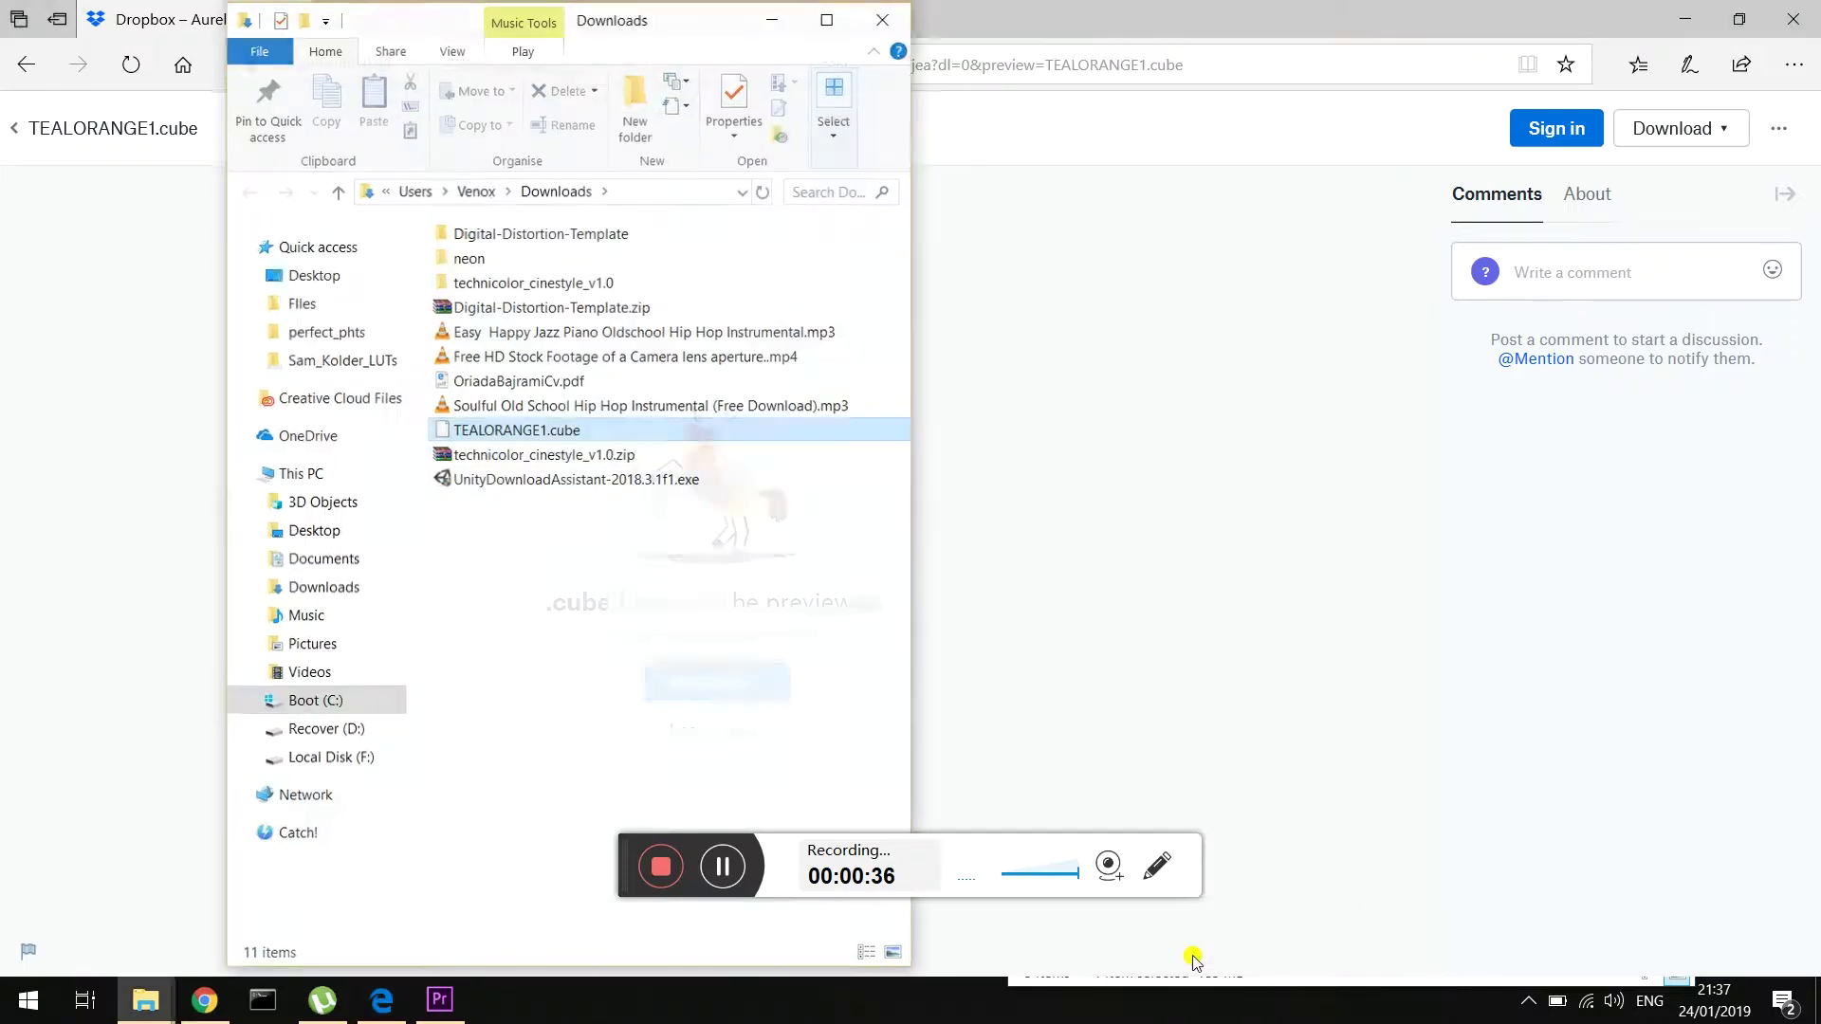
Step: Cut TEALORANGE1.cube from Downloads and paste it onto the desktop
right_click(523, 432)
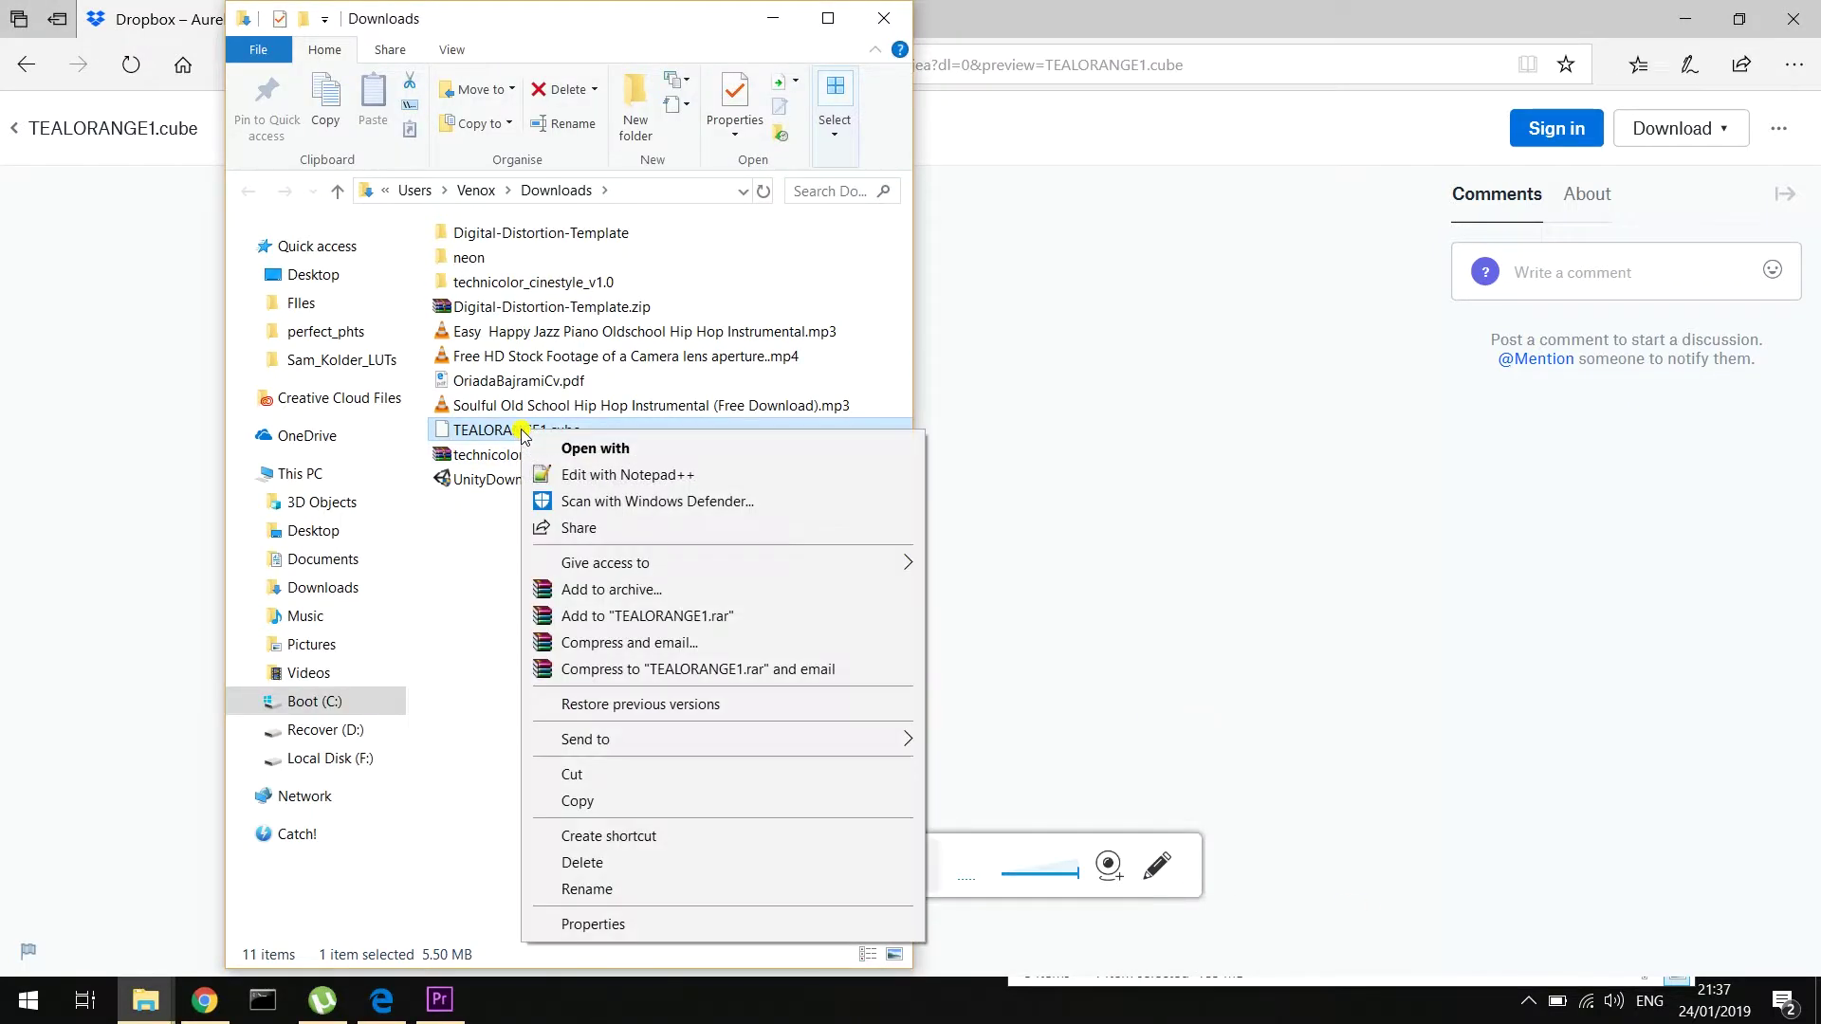
left_click(611, 784)
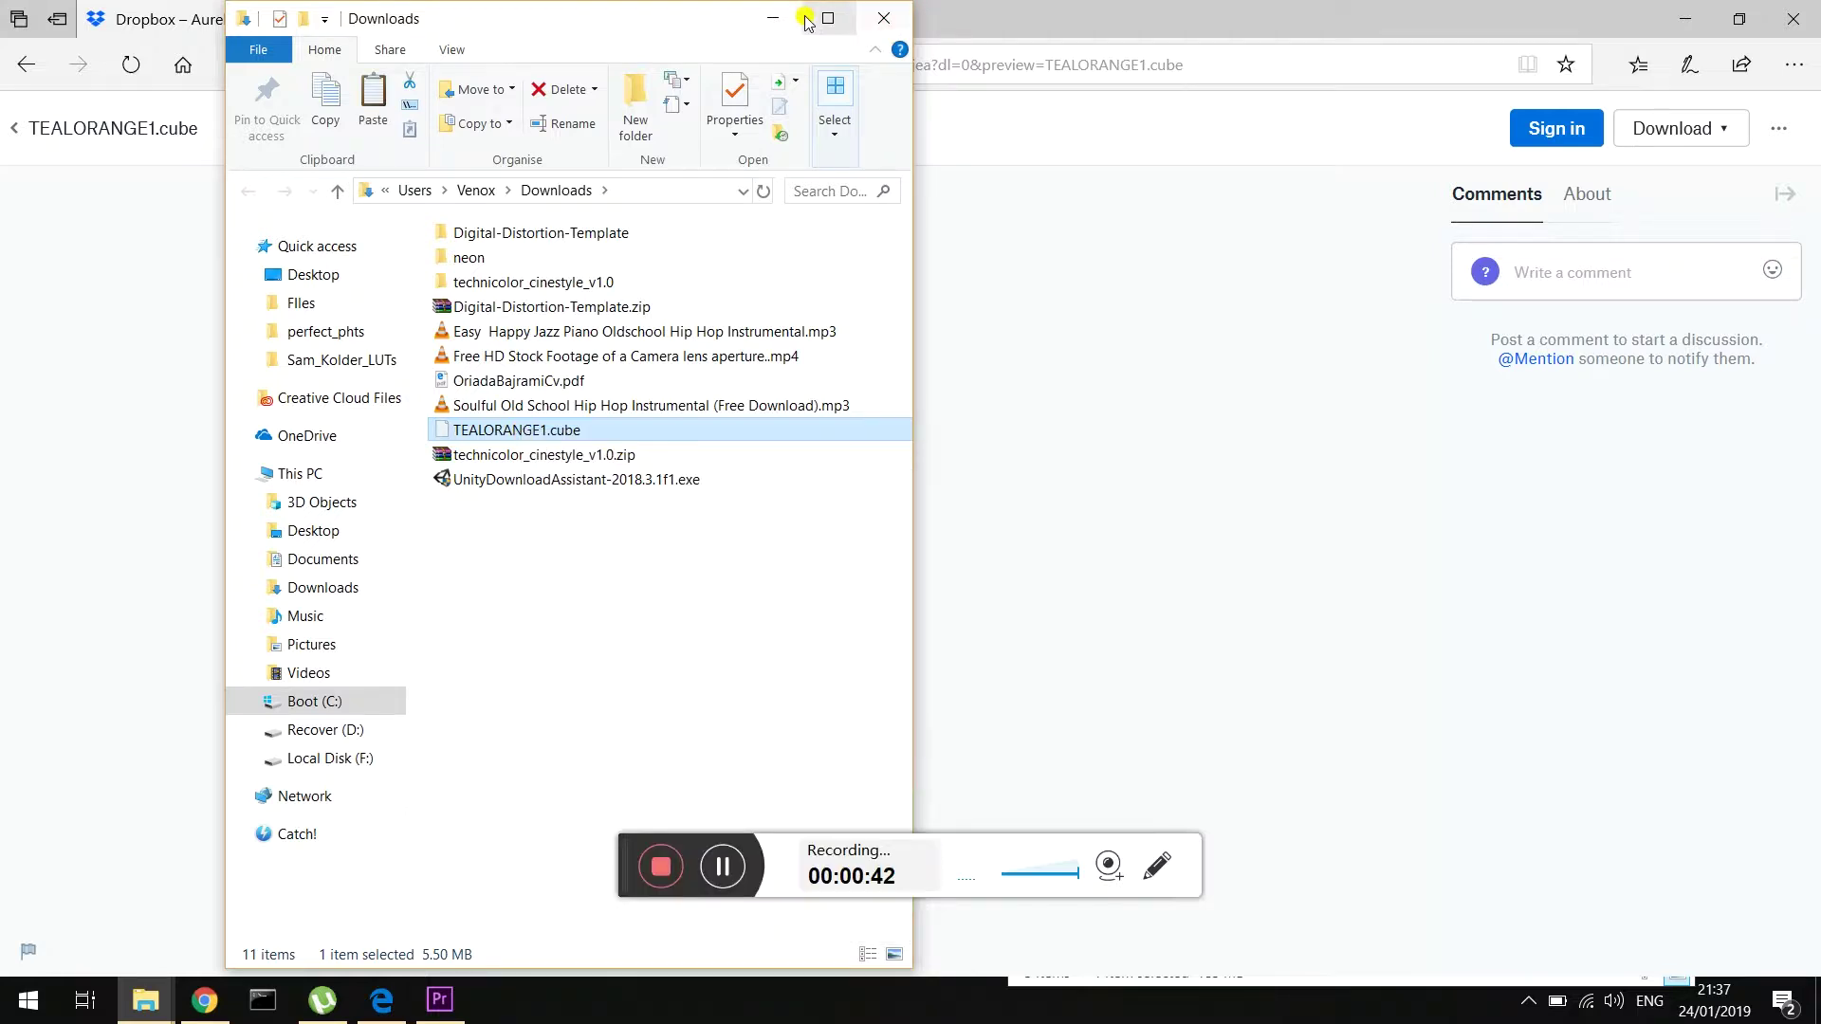
left_click(883, 18)
left_click(1666, 15)
right_click(633, 258)
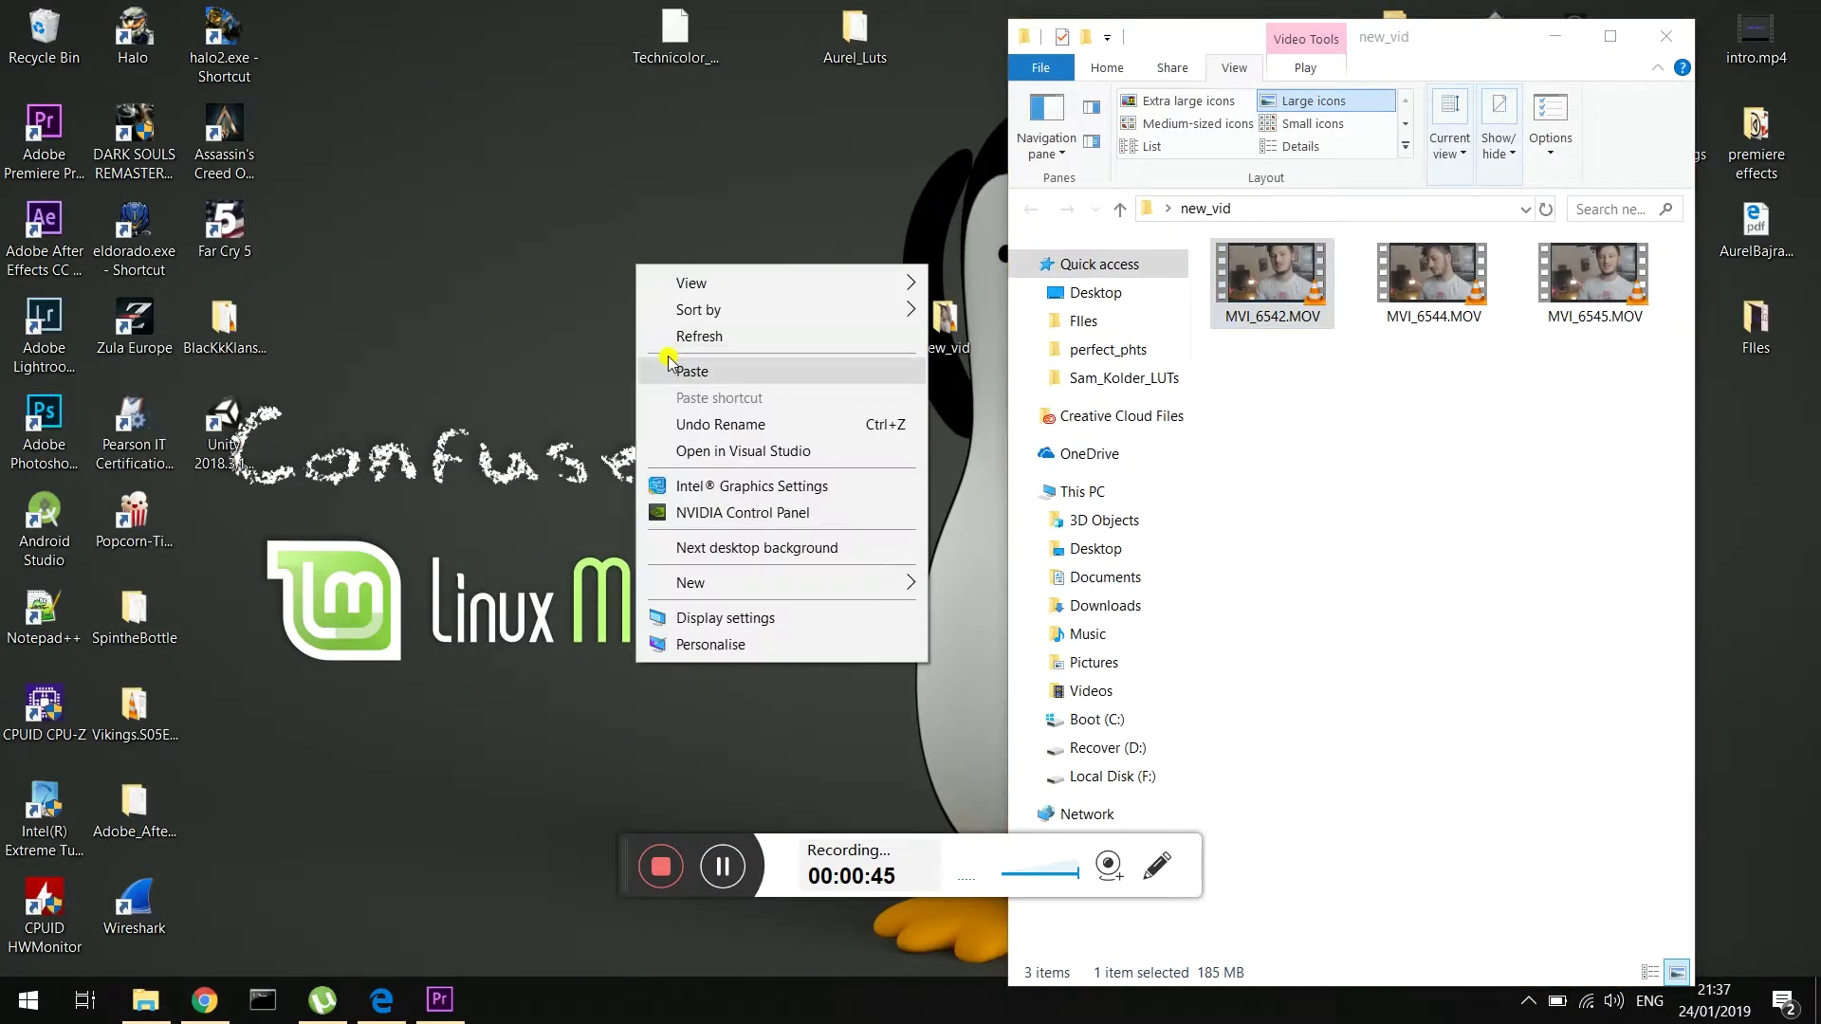
left_click(684, 372)
left_click_drag(714, 273, 624, 273)
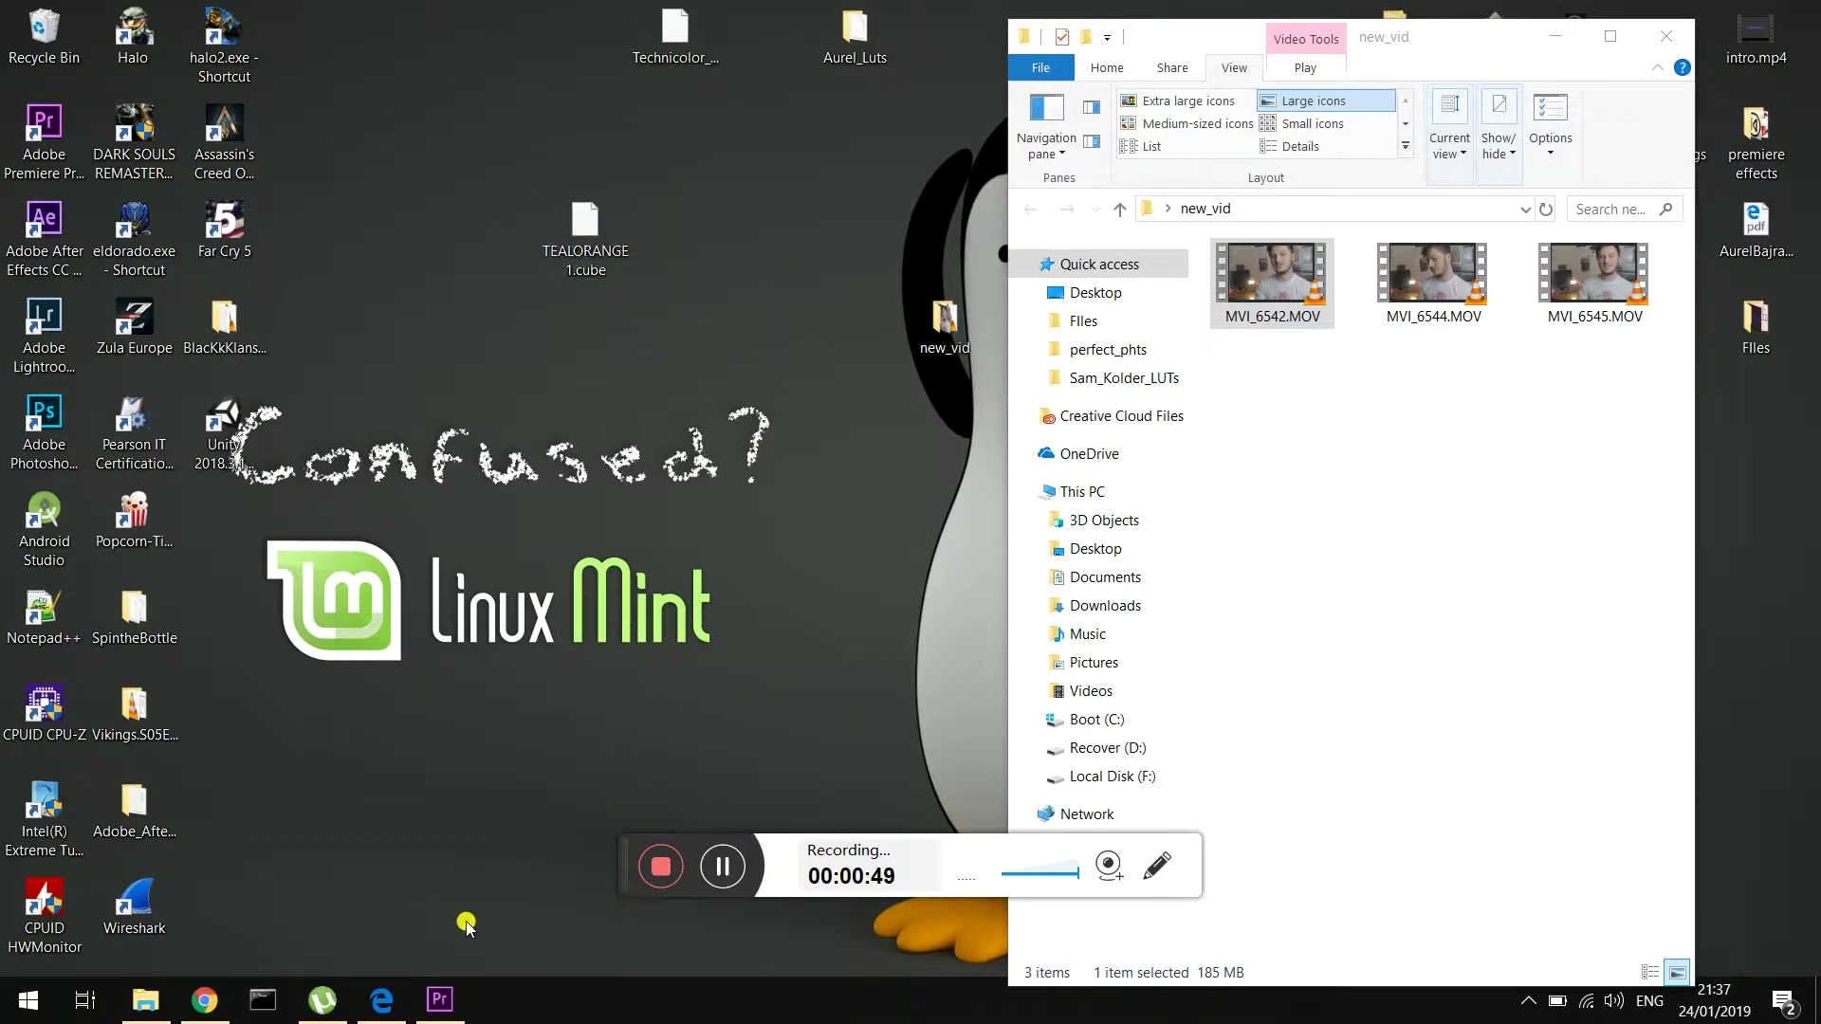
left_click(442, 998)
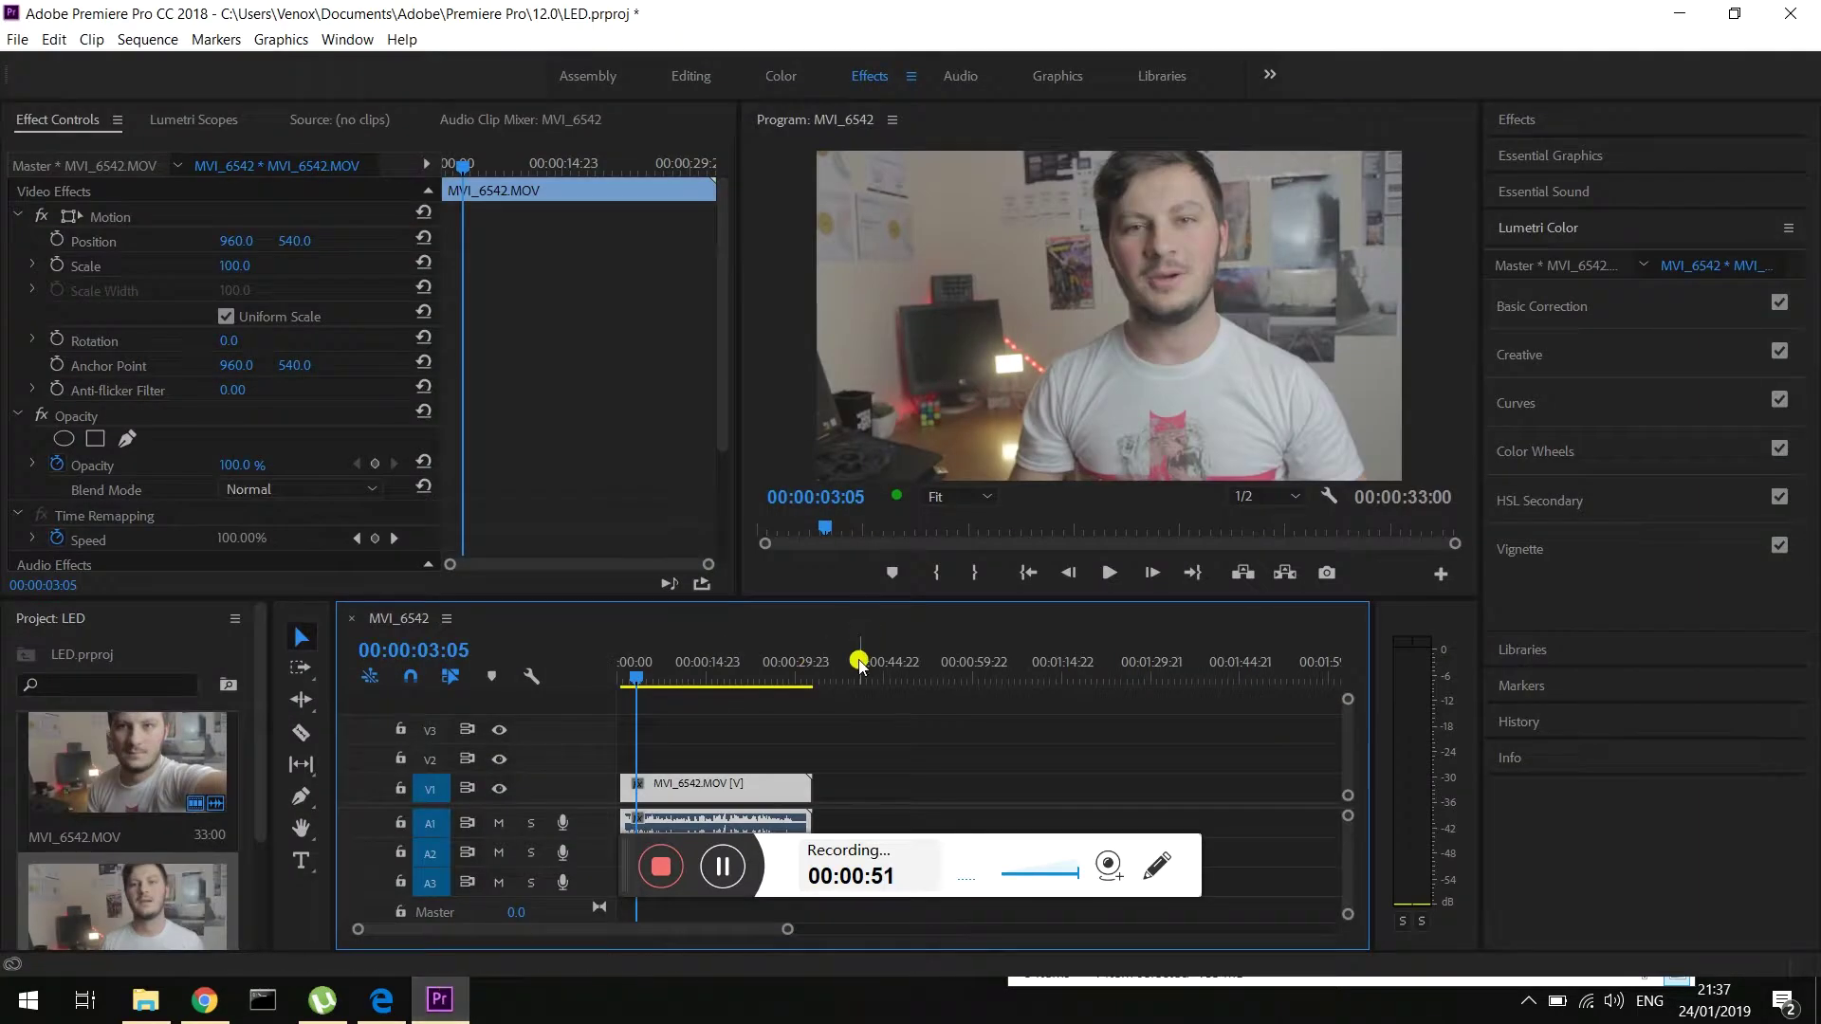
Step: Play the sequence and select the MVI_6542 clip in the timeline
left_click_drag(784, 936, 668, 930)
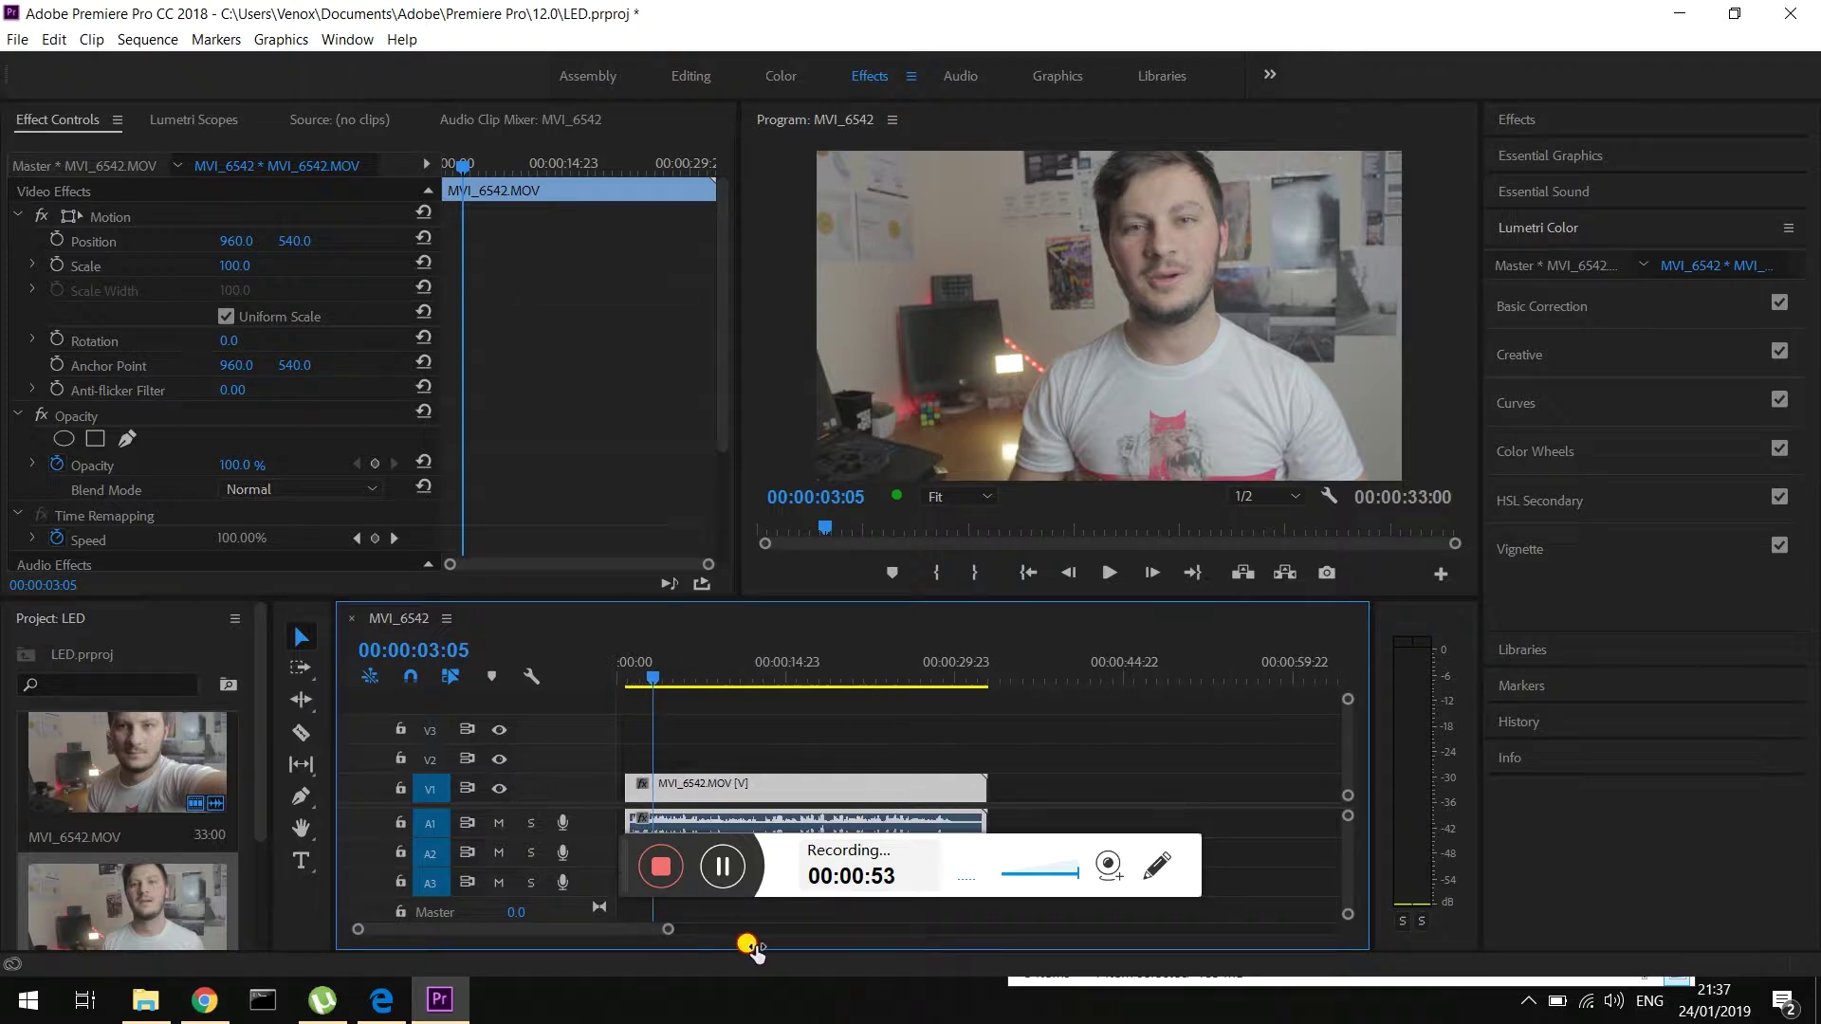
left_click(823, 734)
left_click(1115, 573)
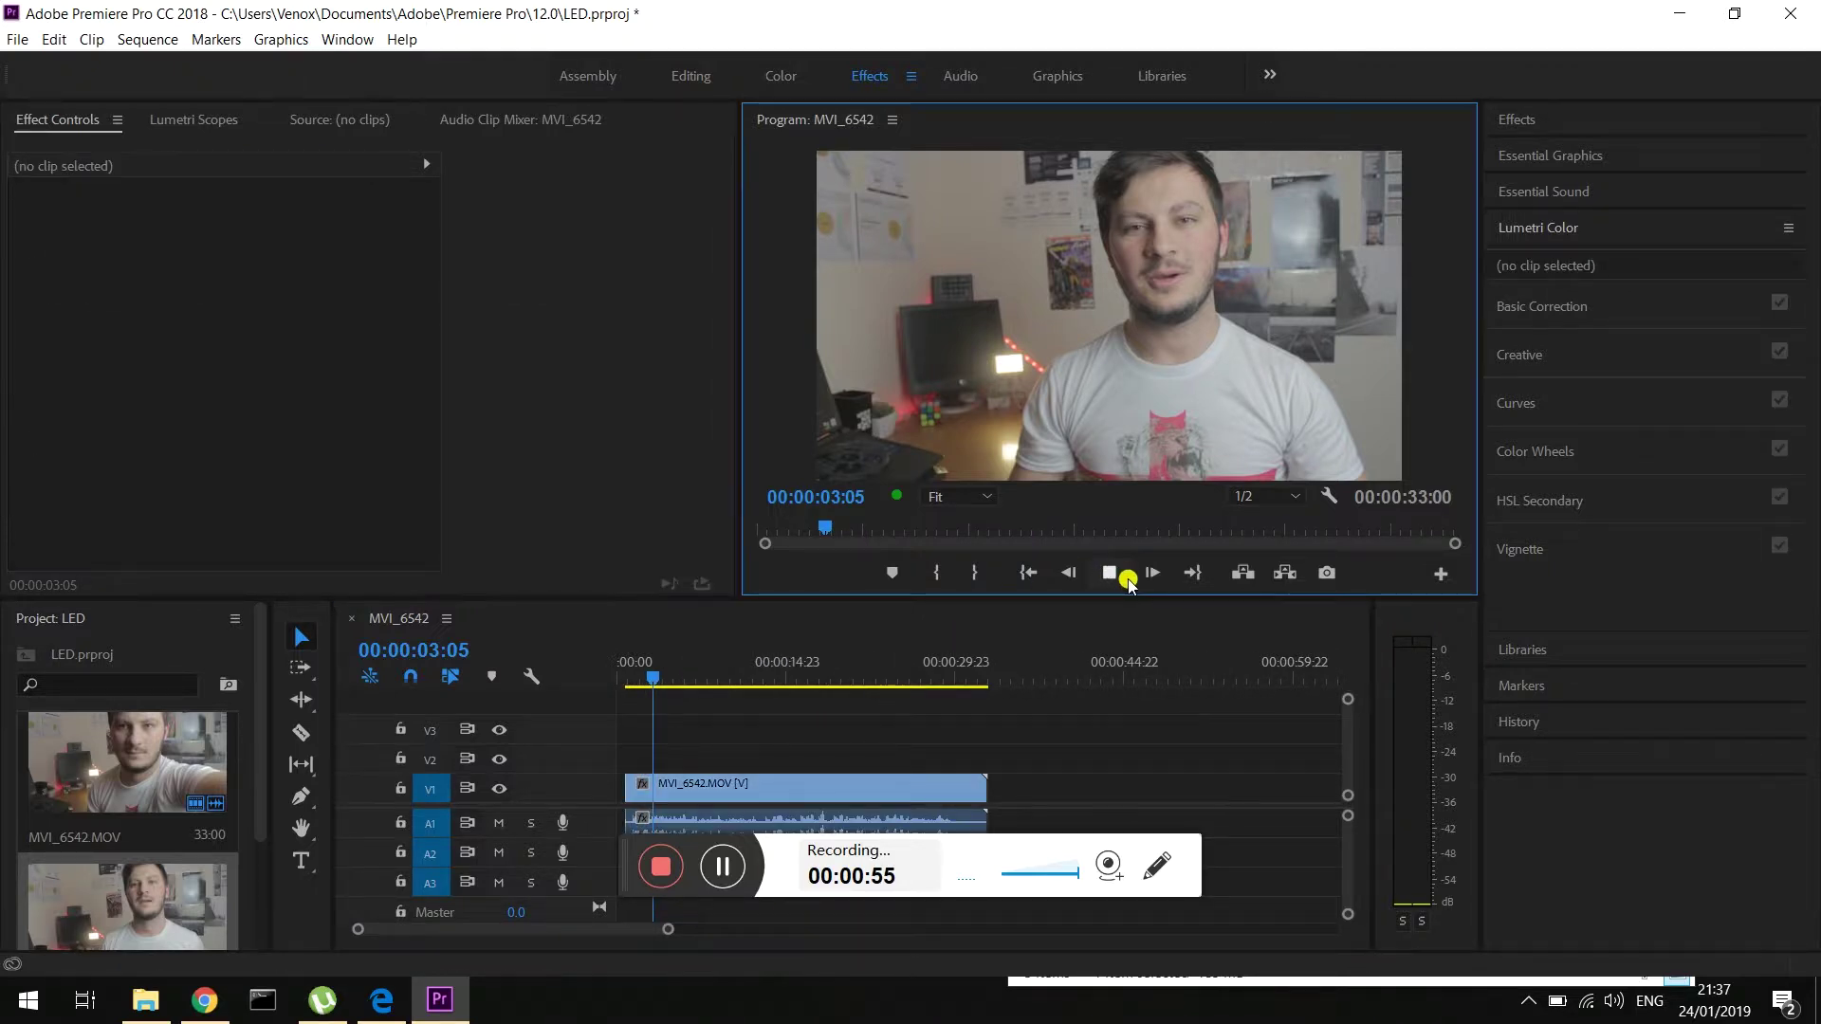
left_click(732, 781)
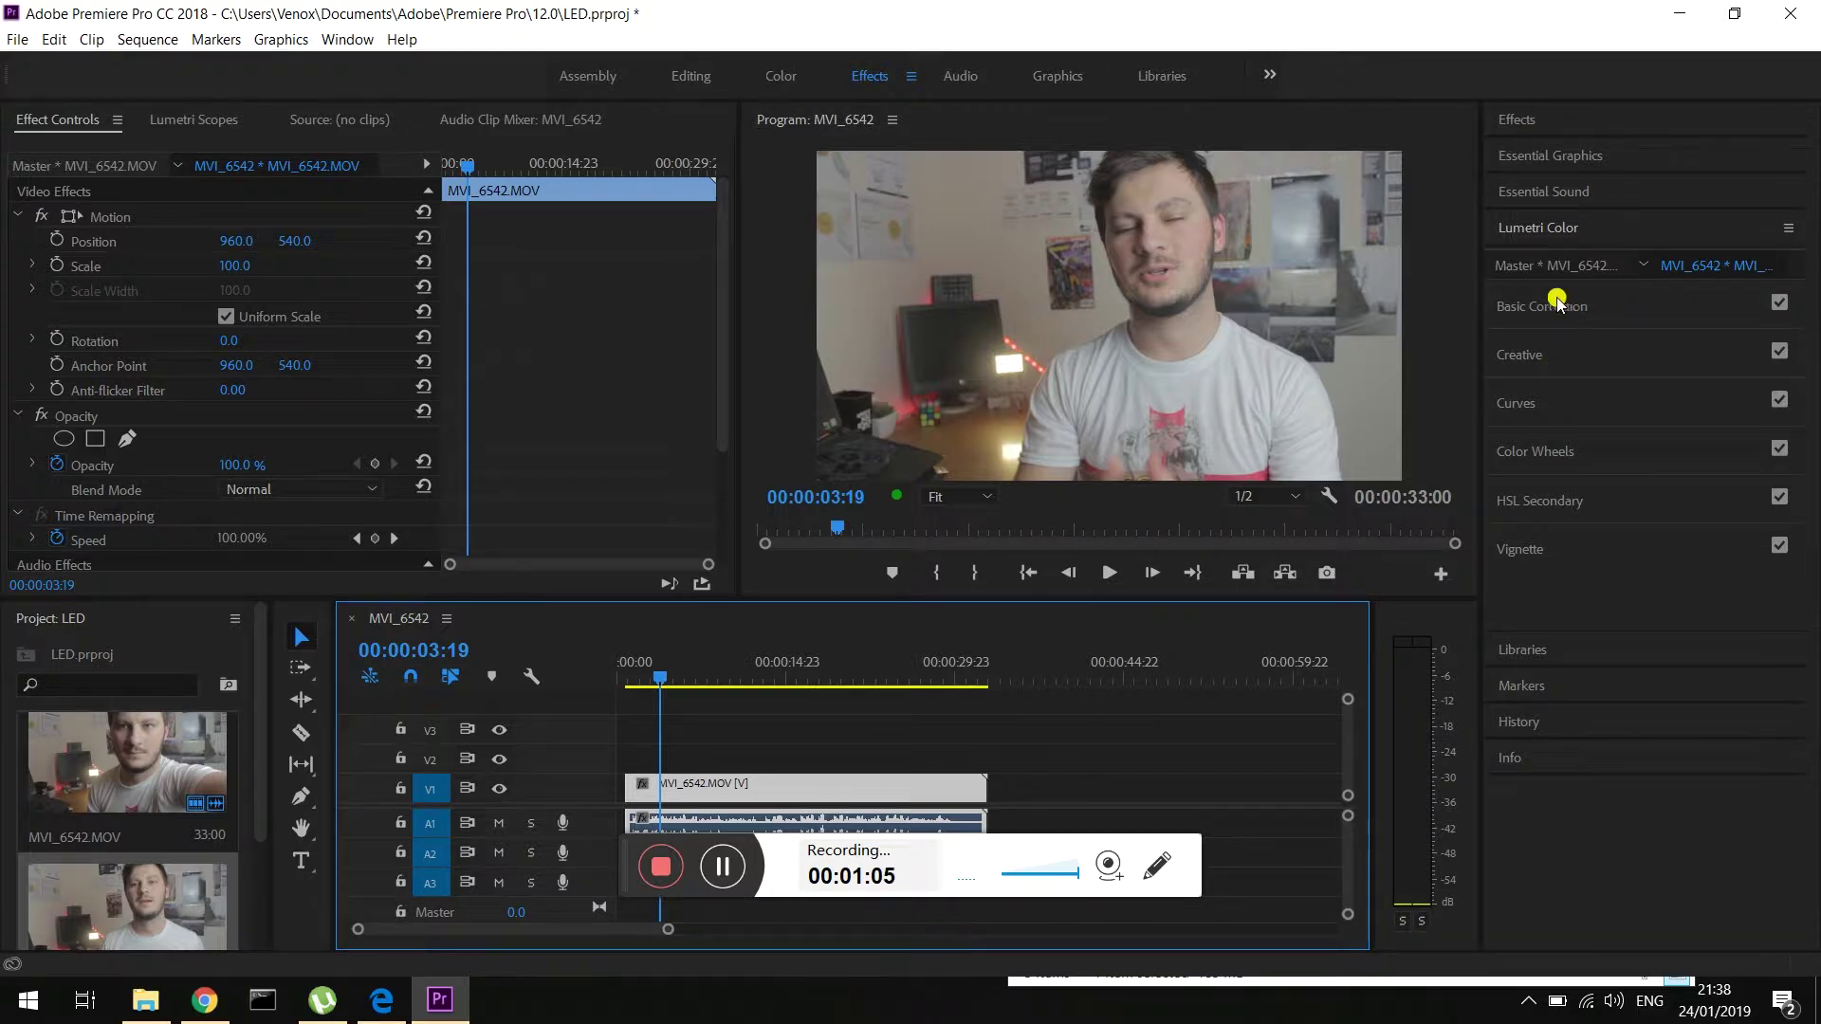
Step: Expand the Creative section in the clip's Lumetri Color panel, showing Look None at 100.0
left_click(1565, 230)
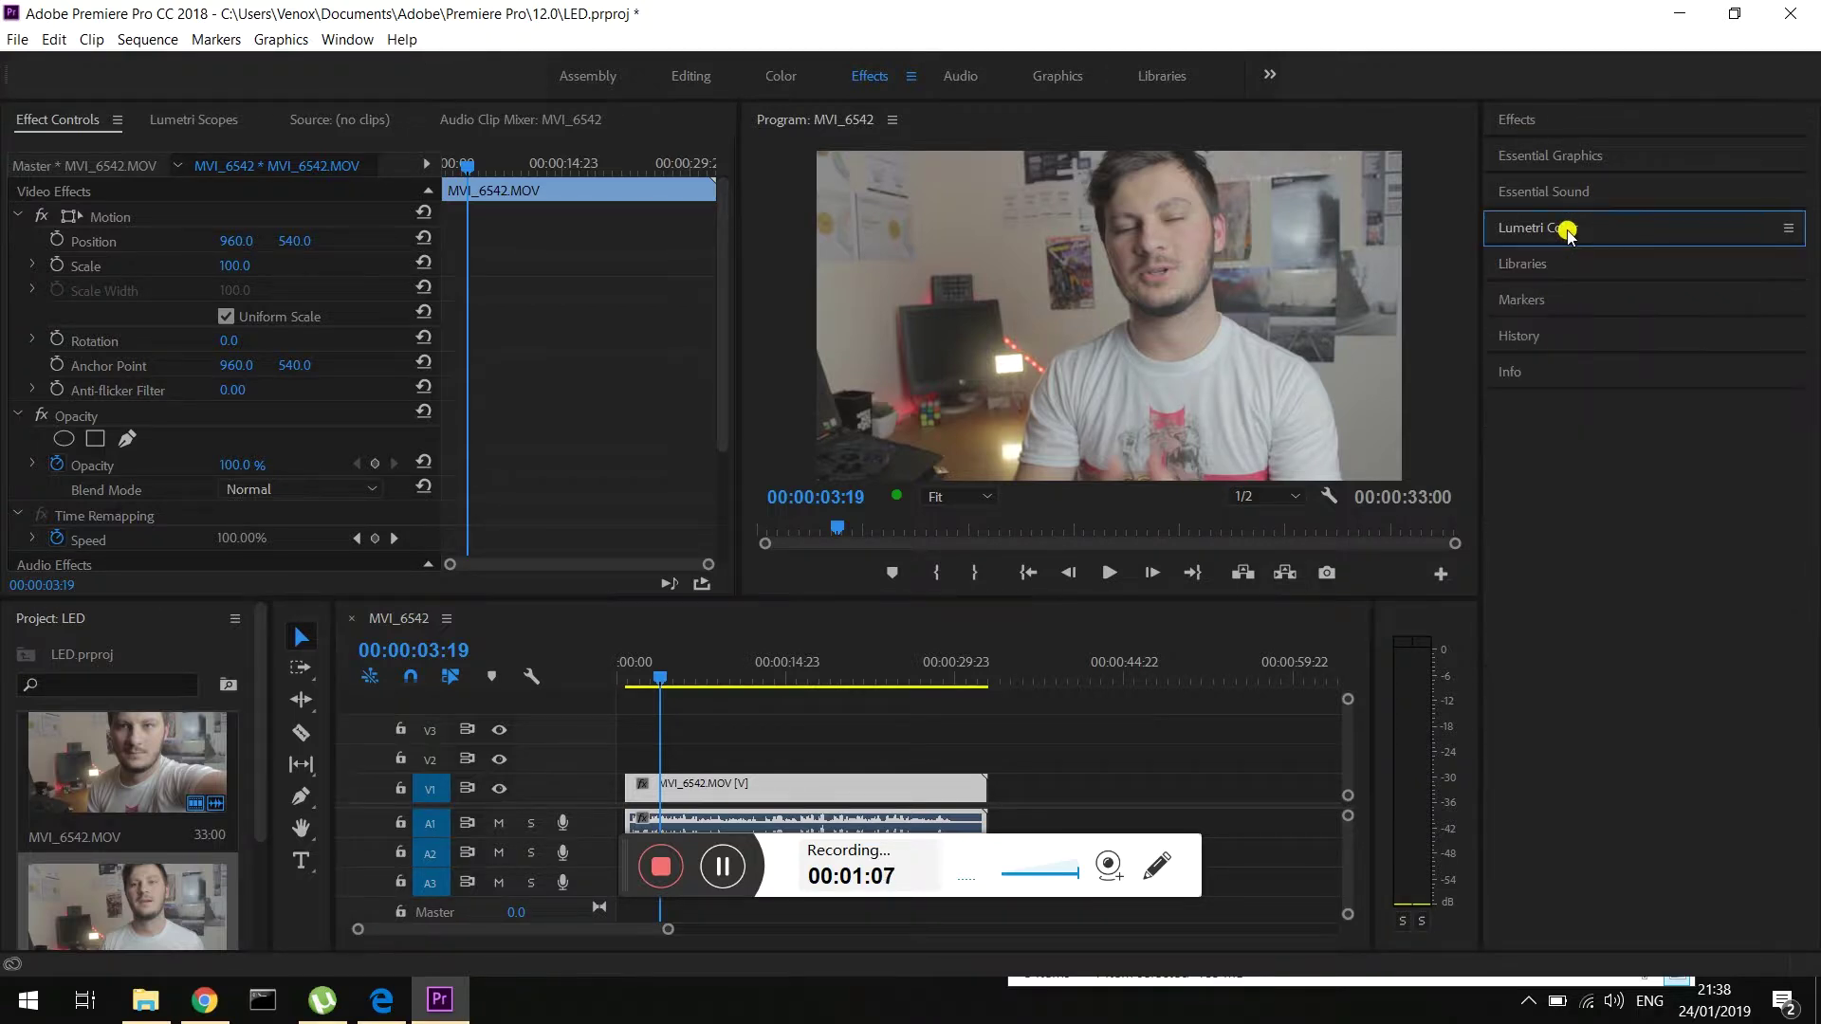
left_click(1565, 229)
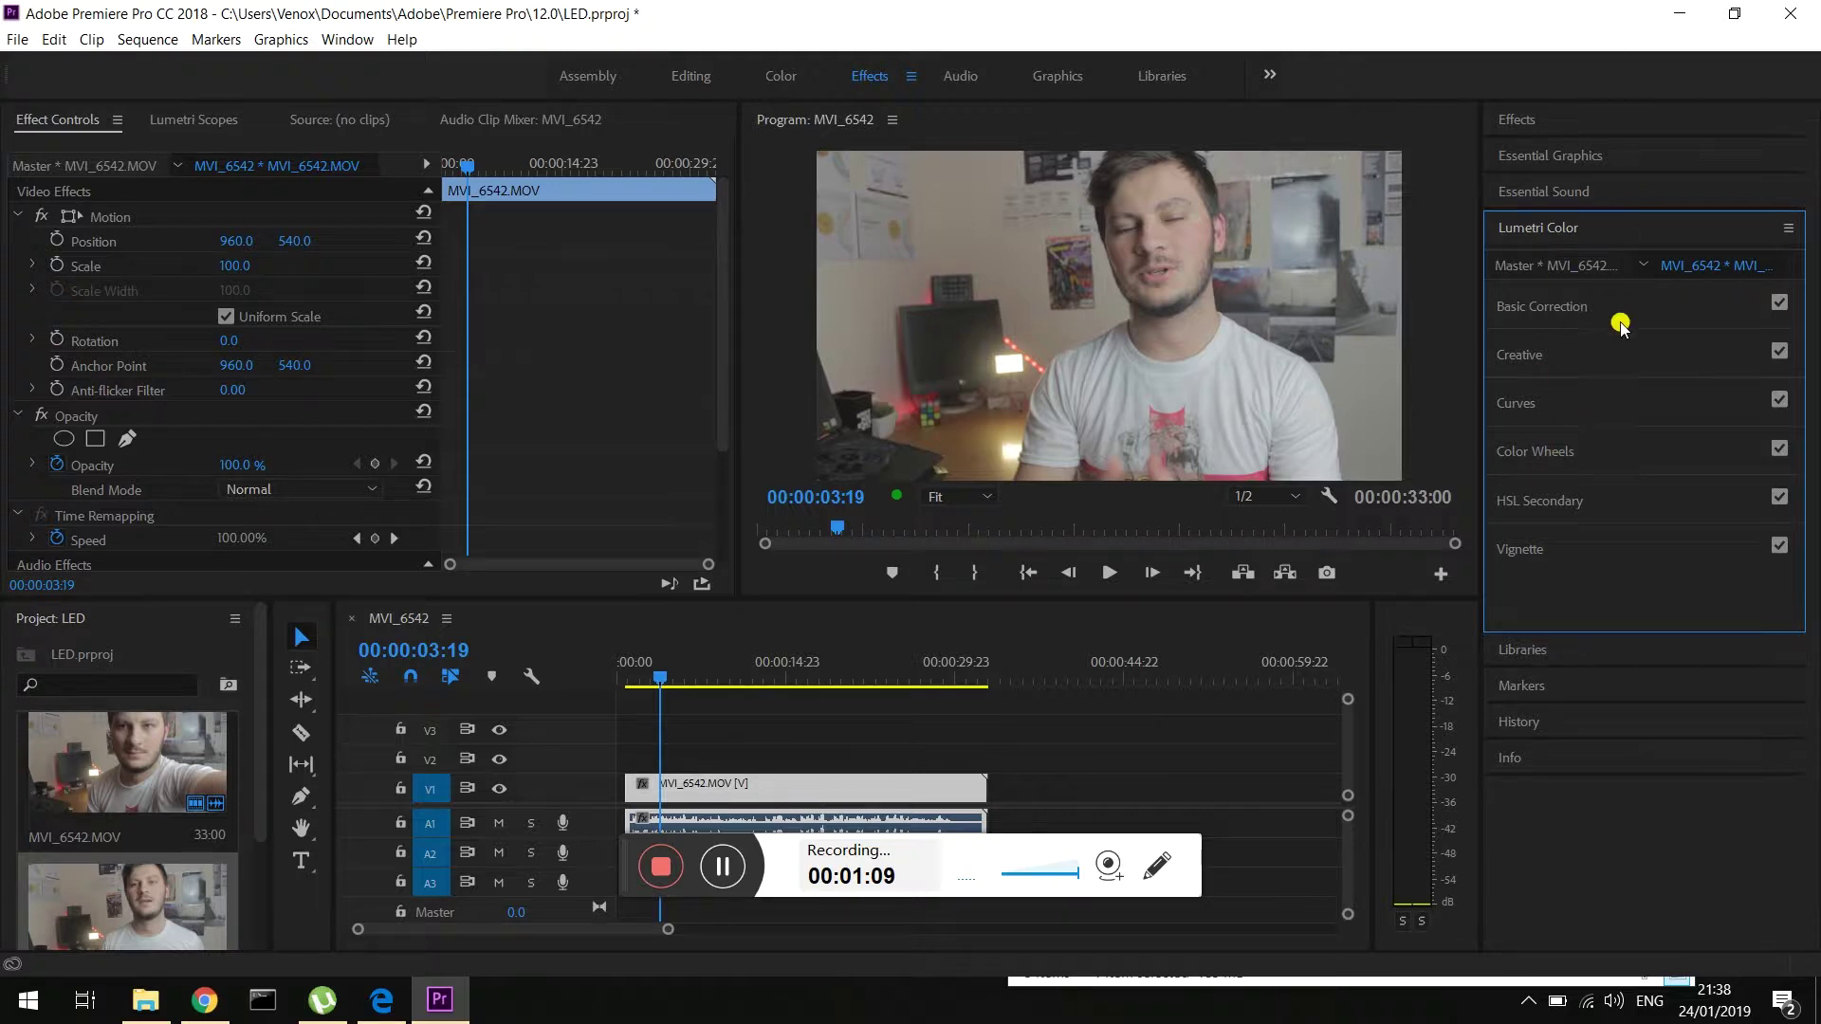
left_click(1586, 366)
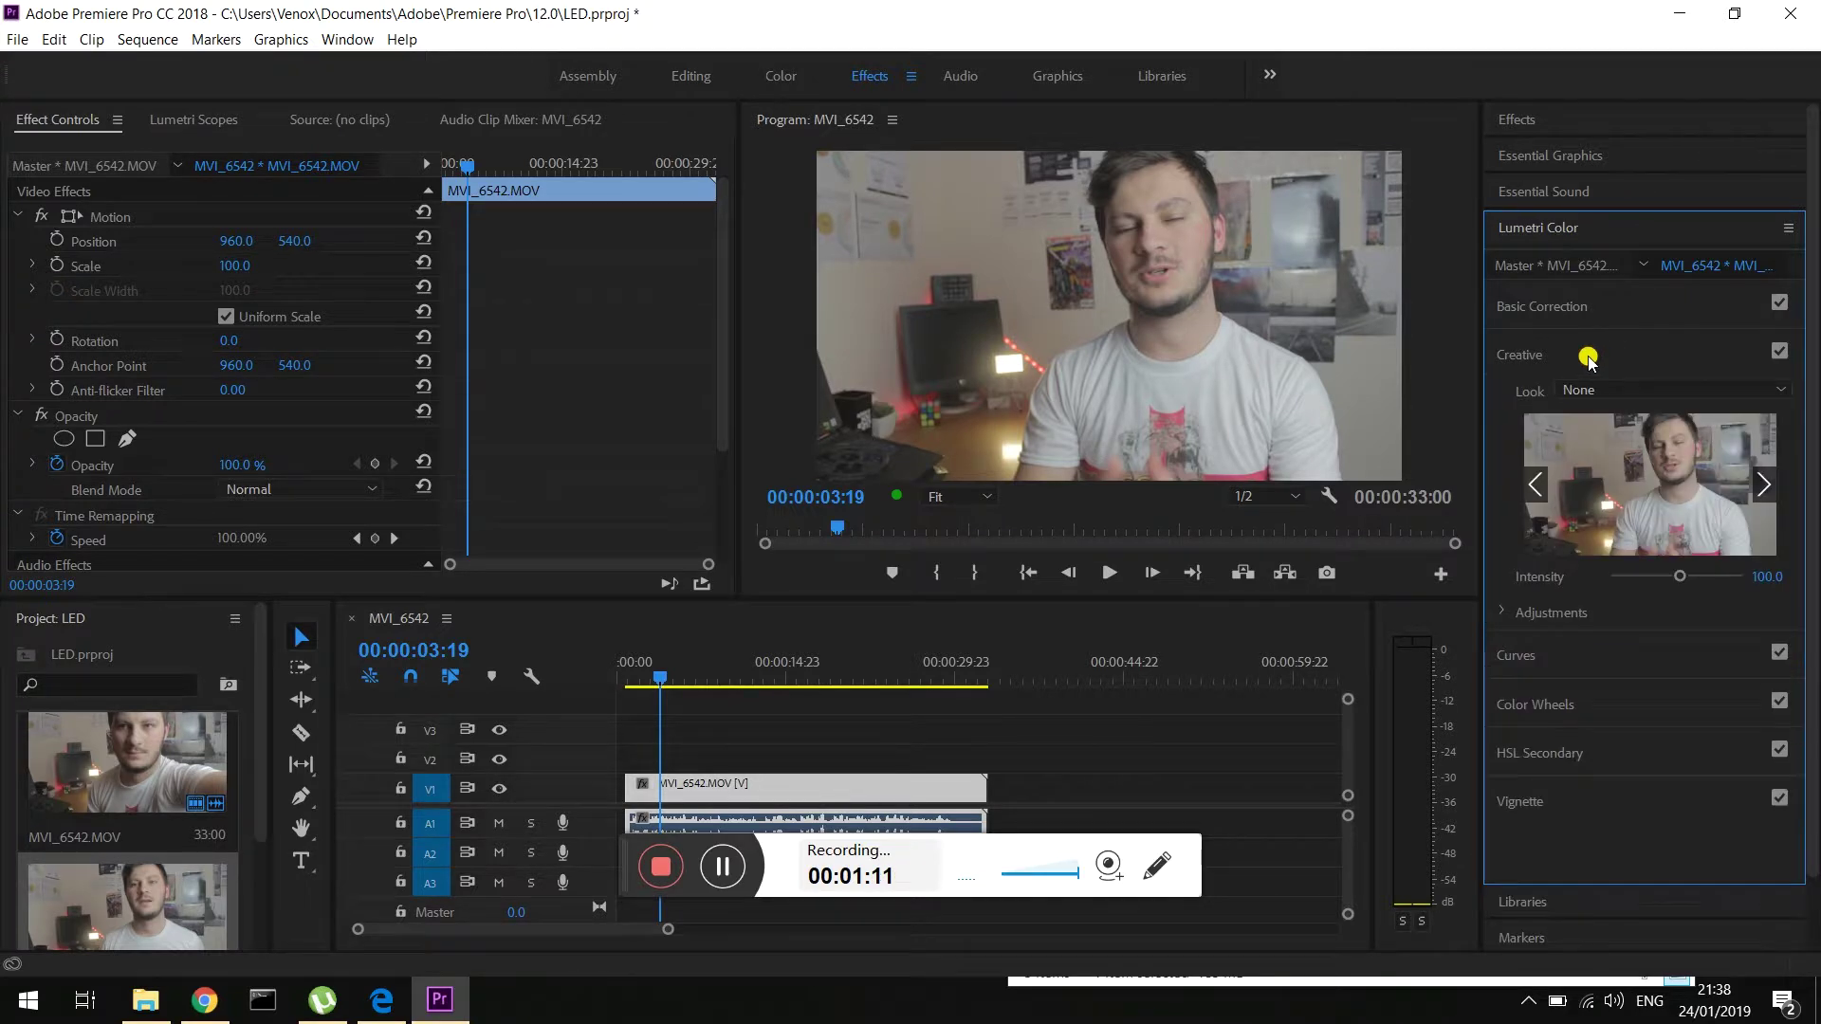
left_click(1588, 358)
left_click(1601, 321)
left_click(1601, 320)
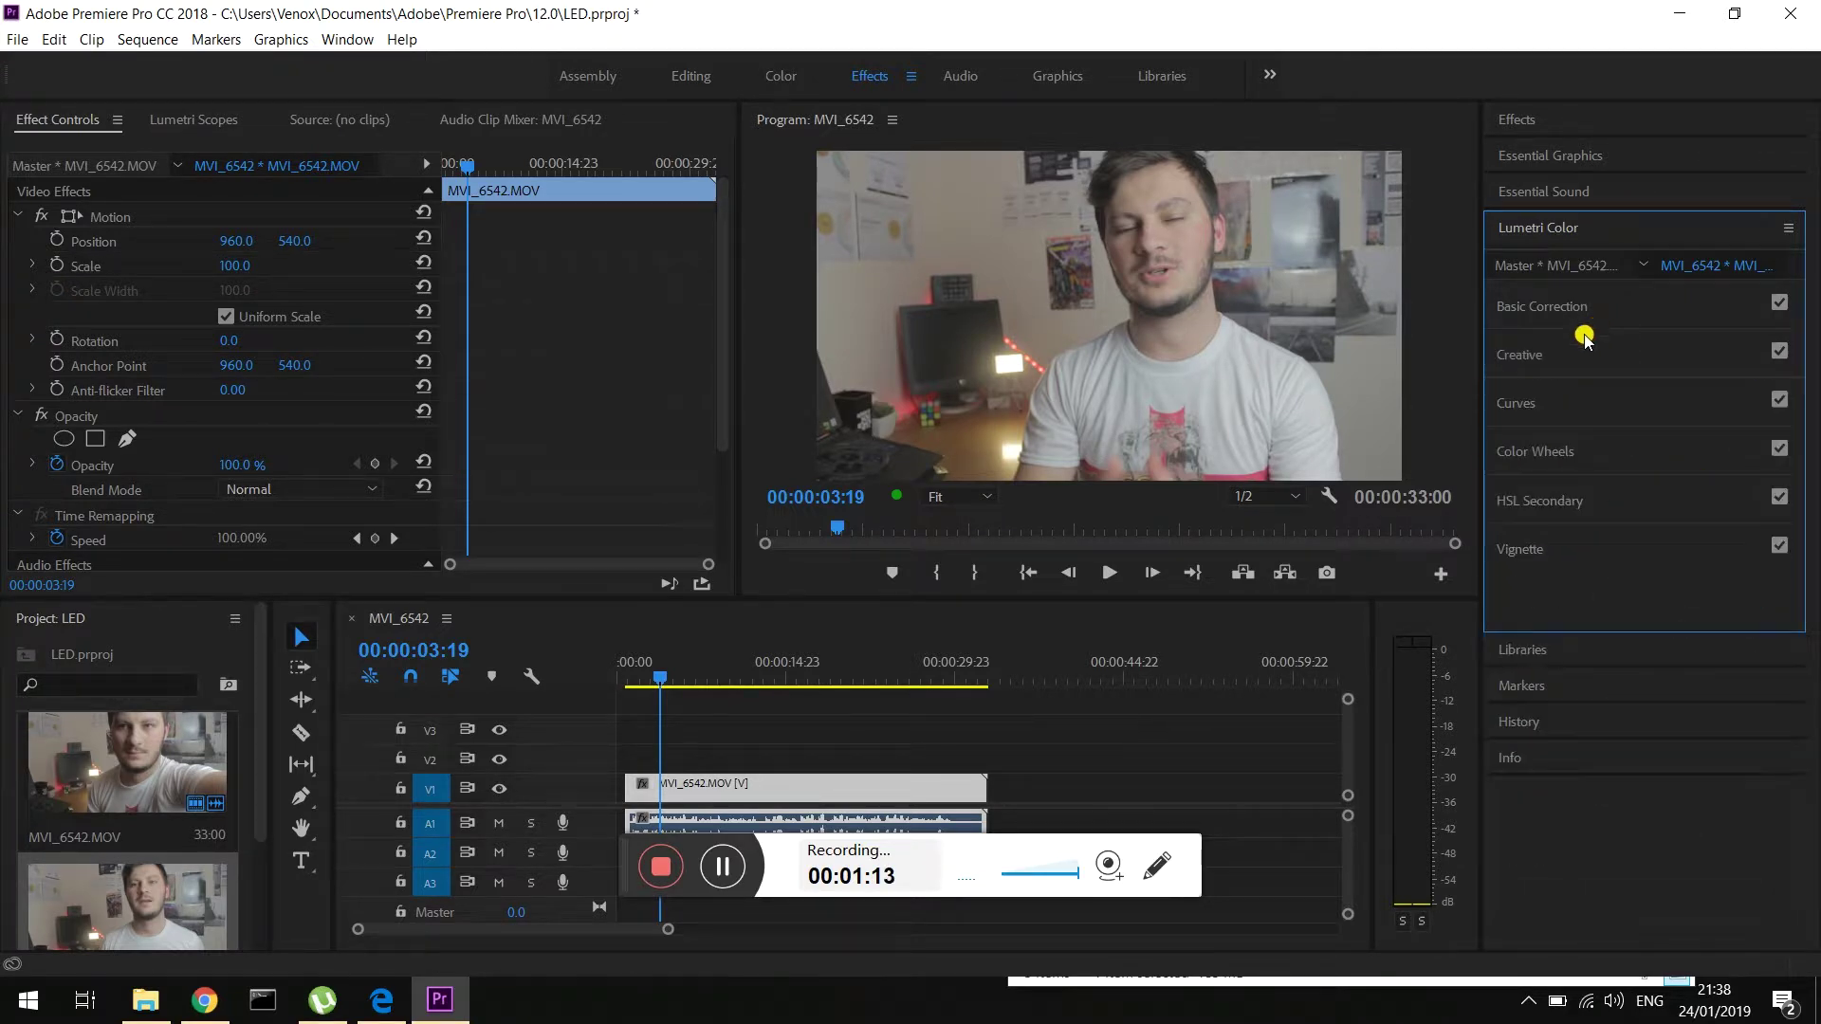
left_click(1564, 359)
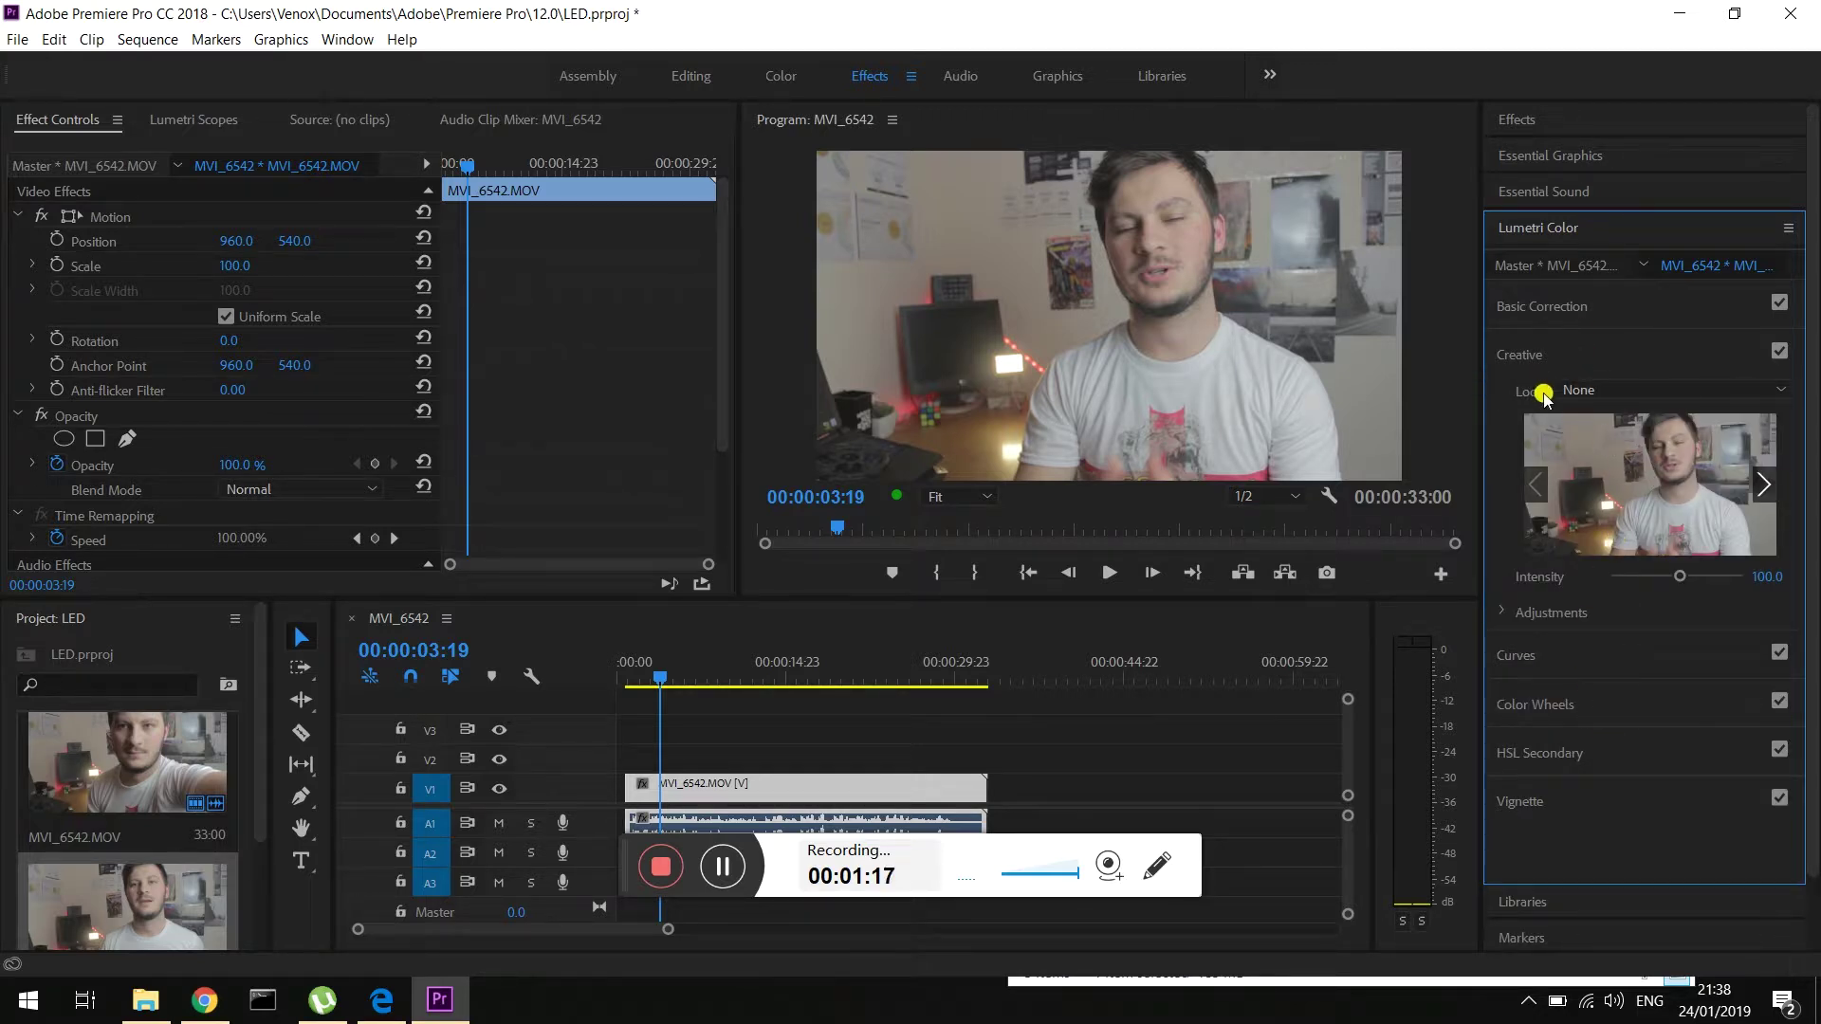
Step: Load TEALORANGE1.cube from the Desktop as MVI_6542's Lumetri Creative Look
left_click(1633, 392)
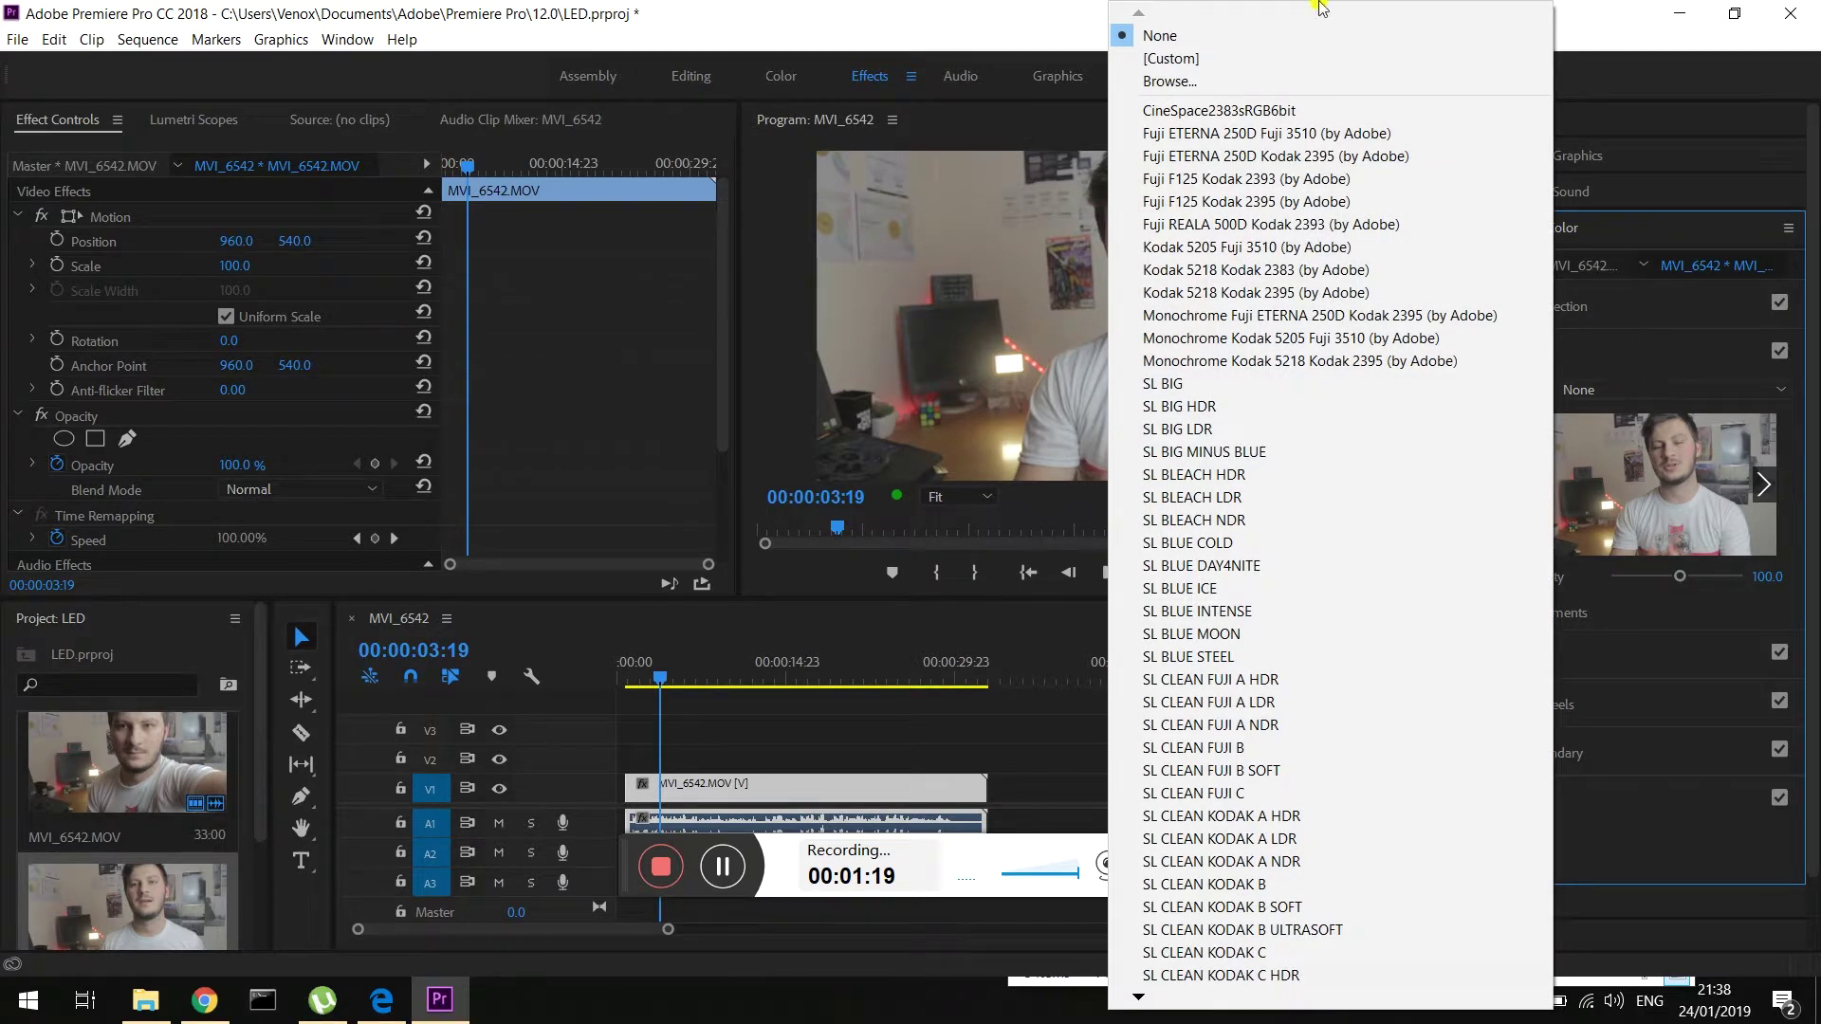
left_click(1176, 81)
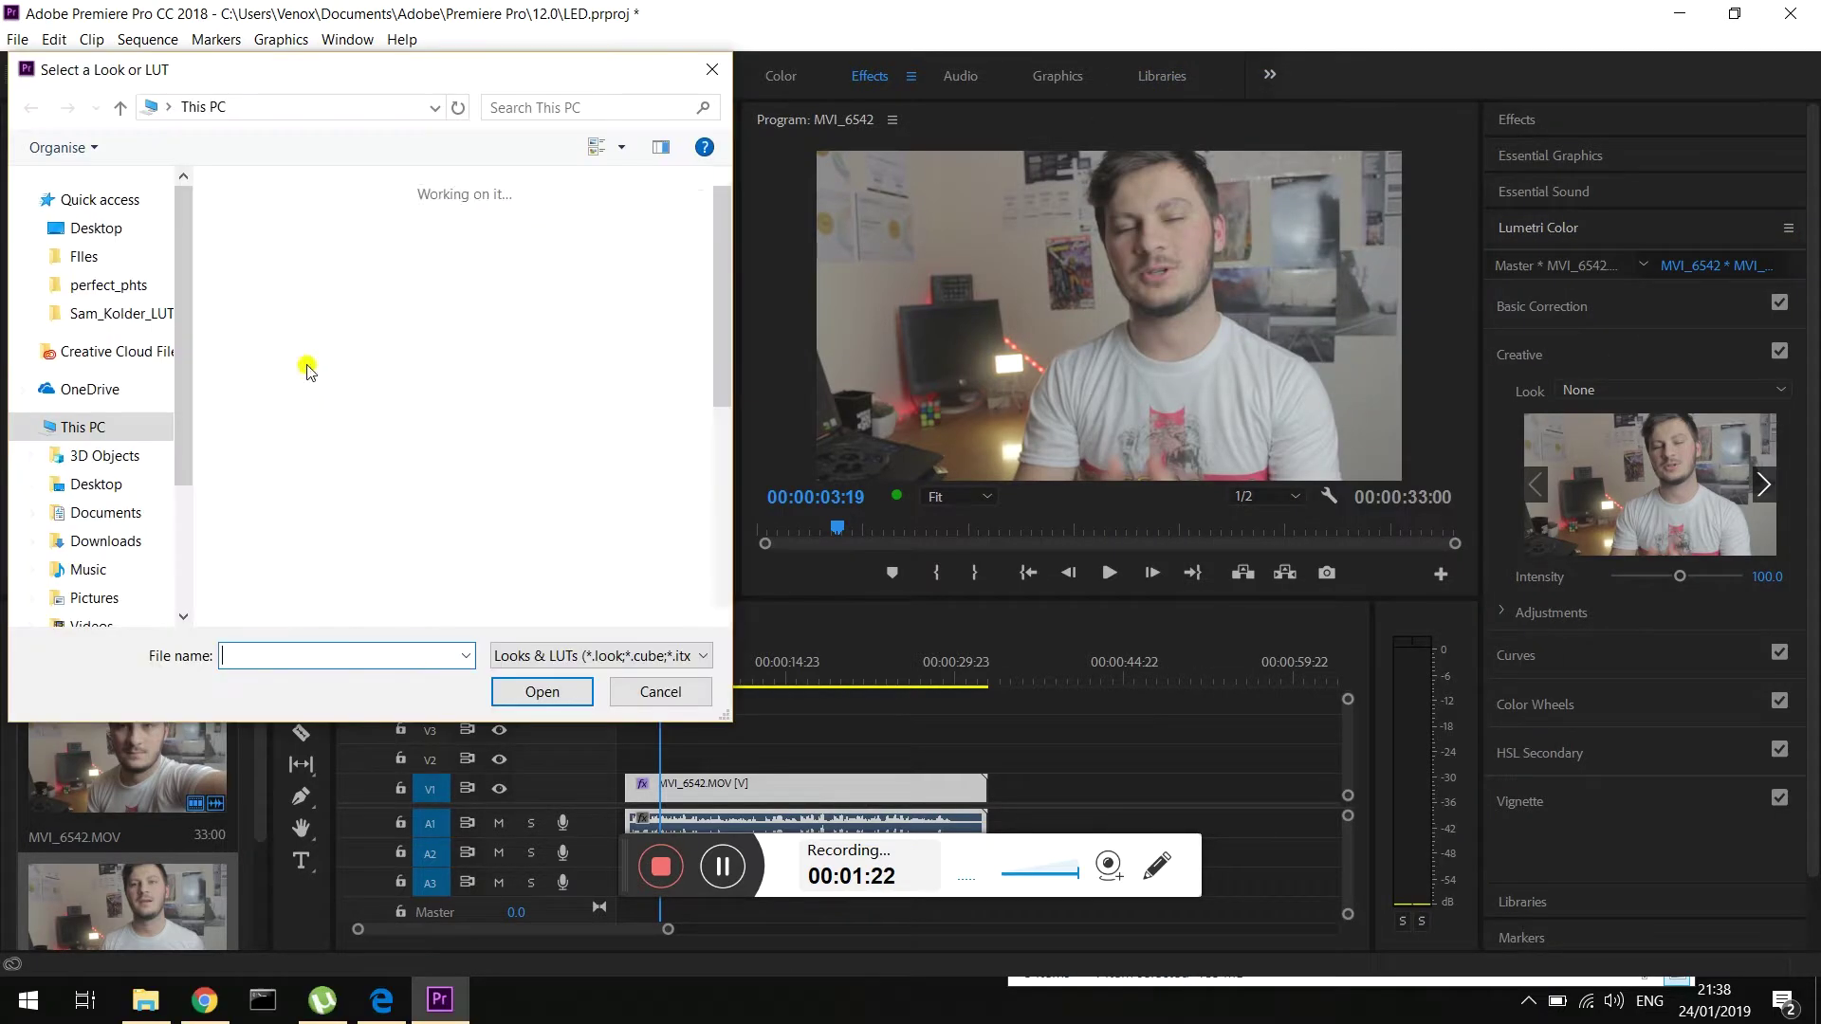
left_click(95, 227)
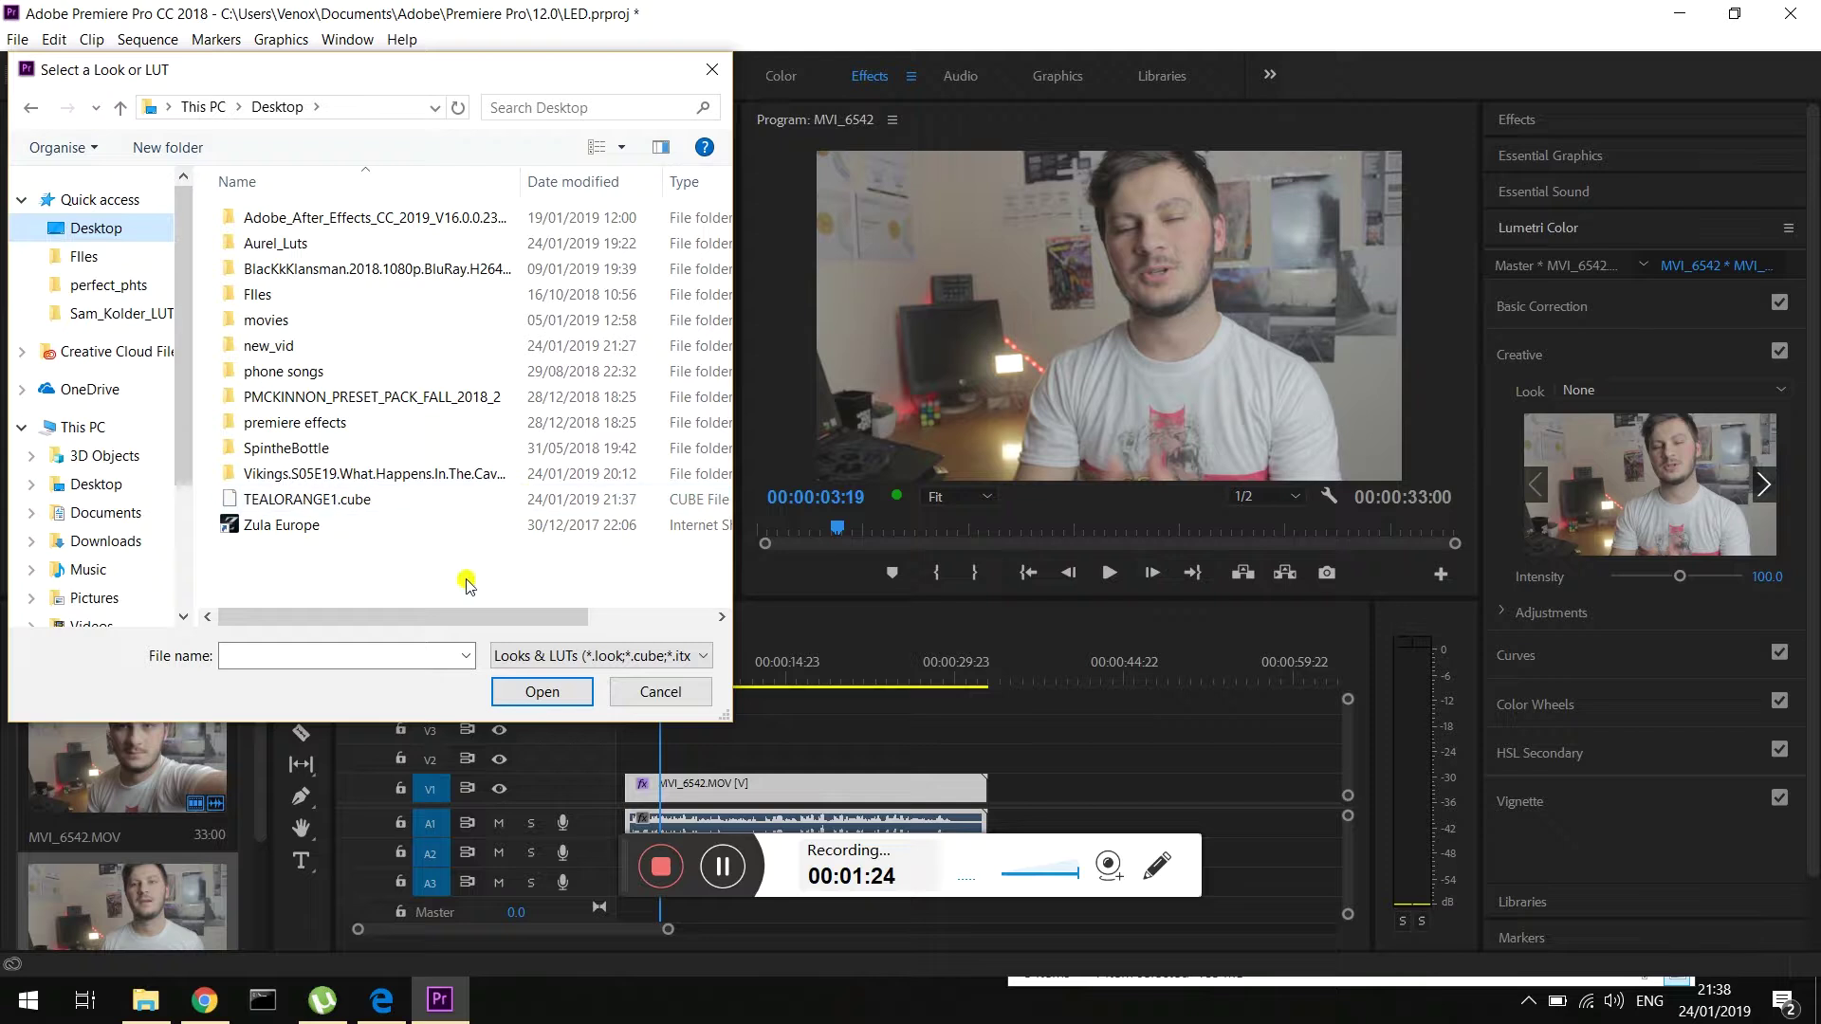
left_click(292, 506)
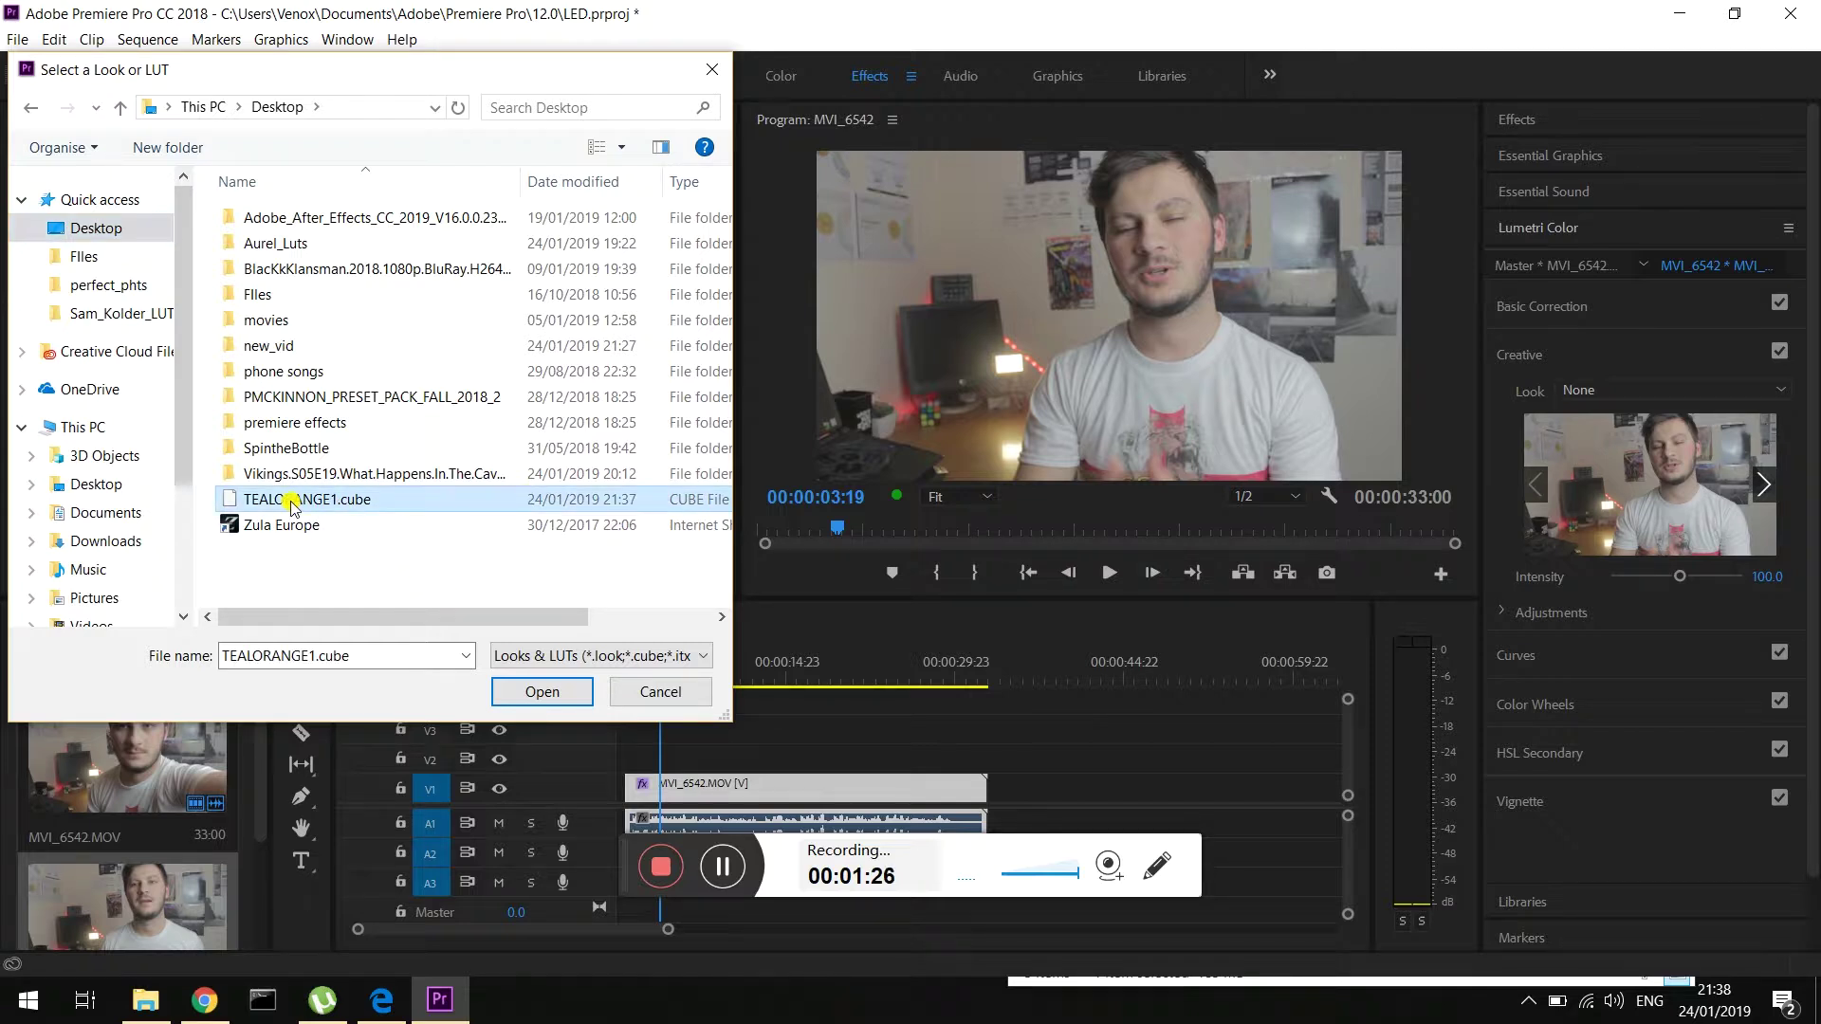
left_click(537, 693)
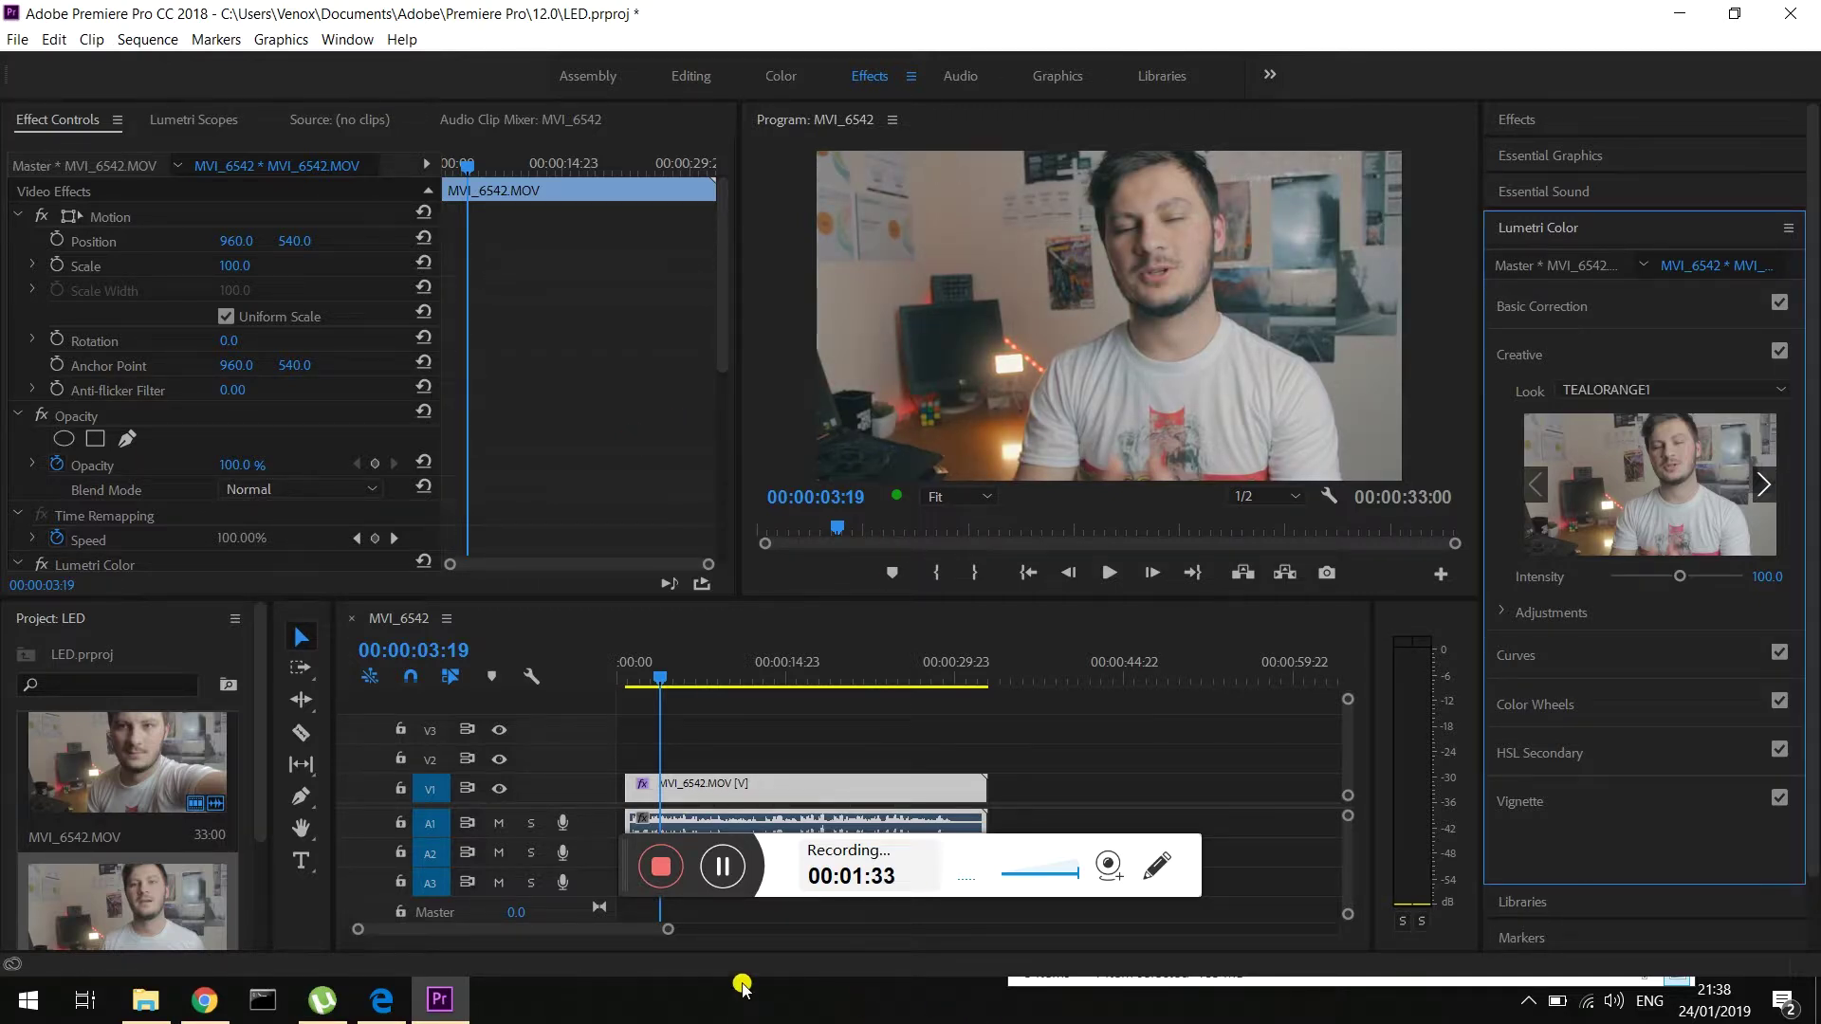
Step: Play the graded clip, then undo the look to compare with the original
scroll(651, 927, "up", 4)
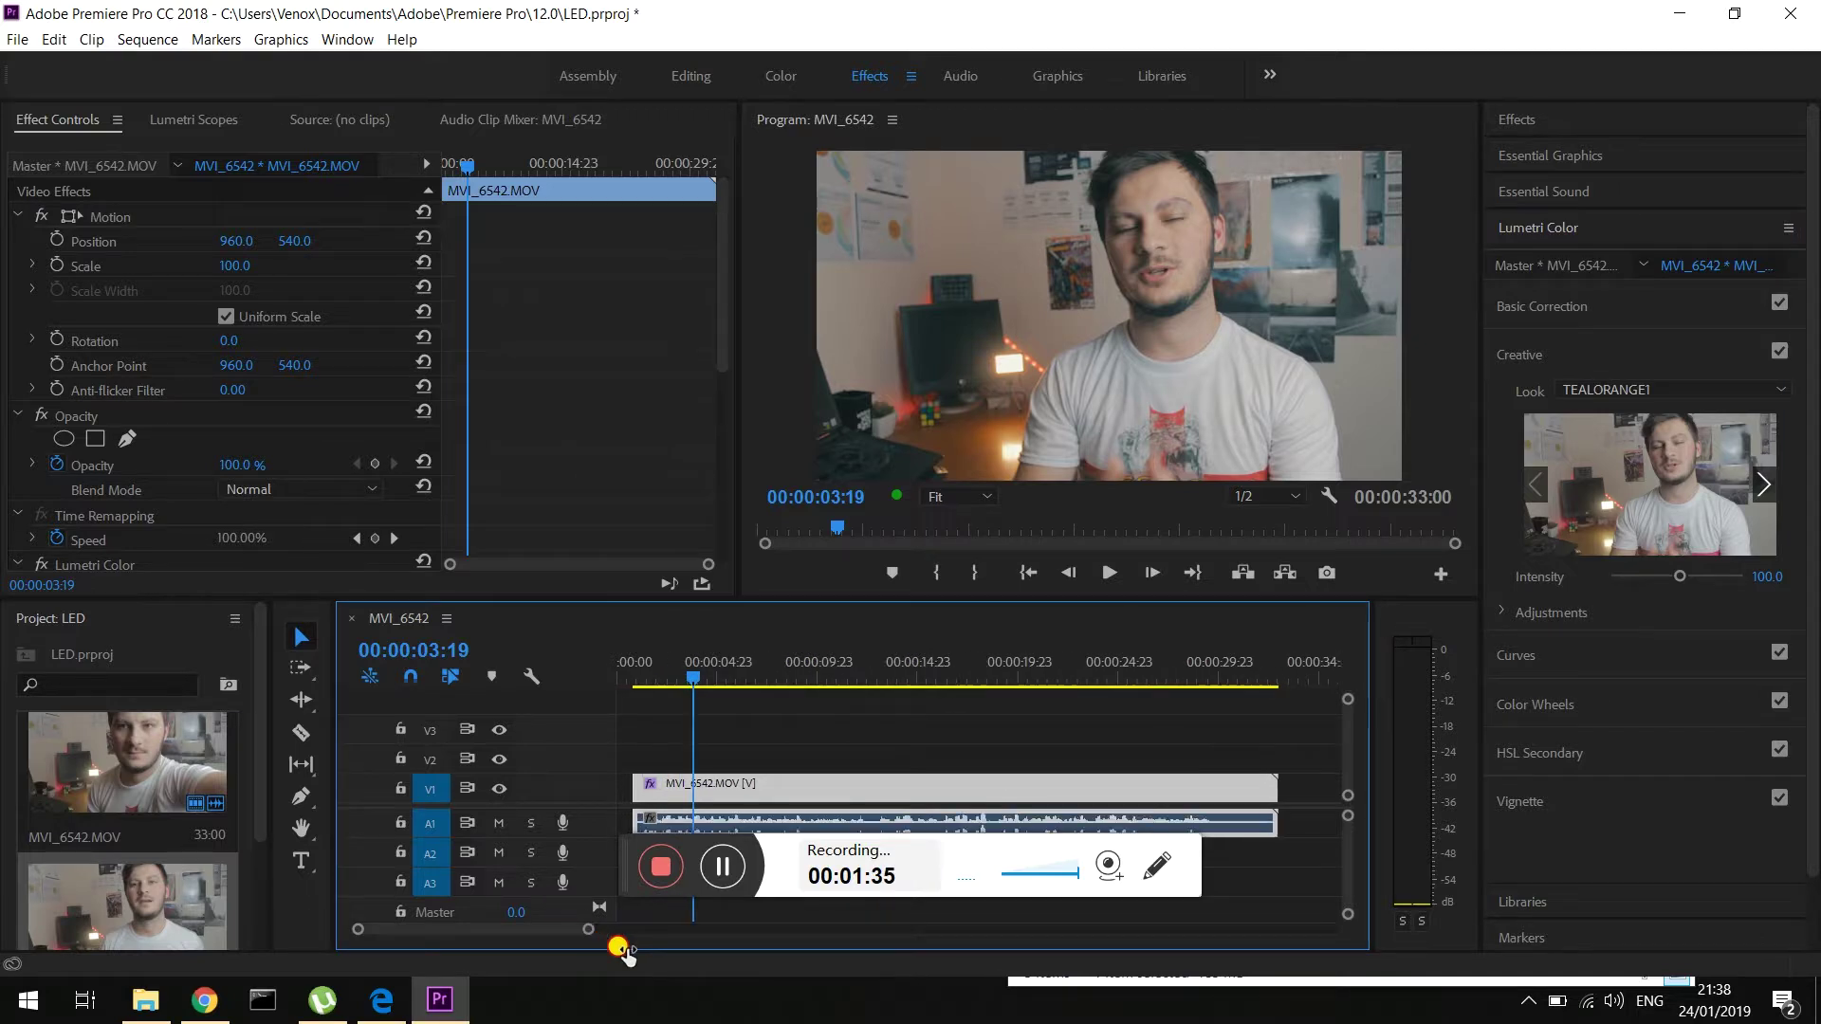
scroll(616, 958, "up", 2)
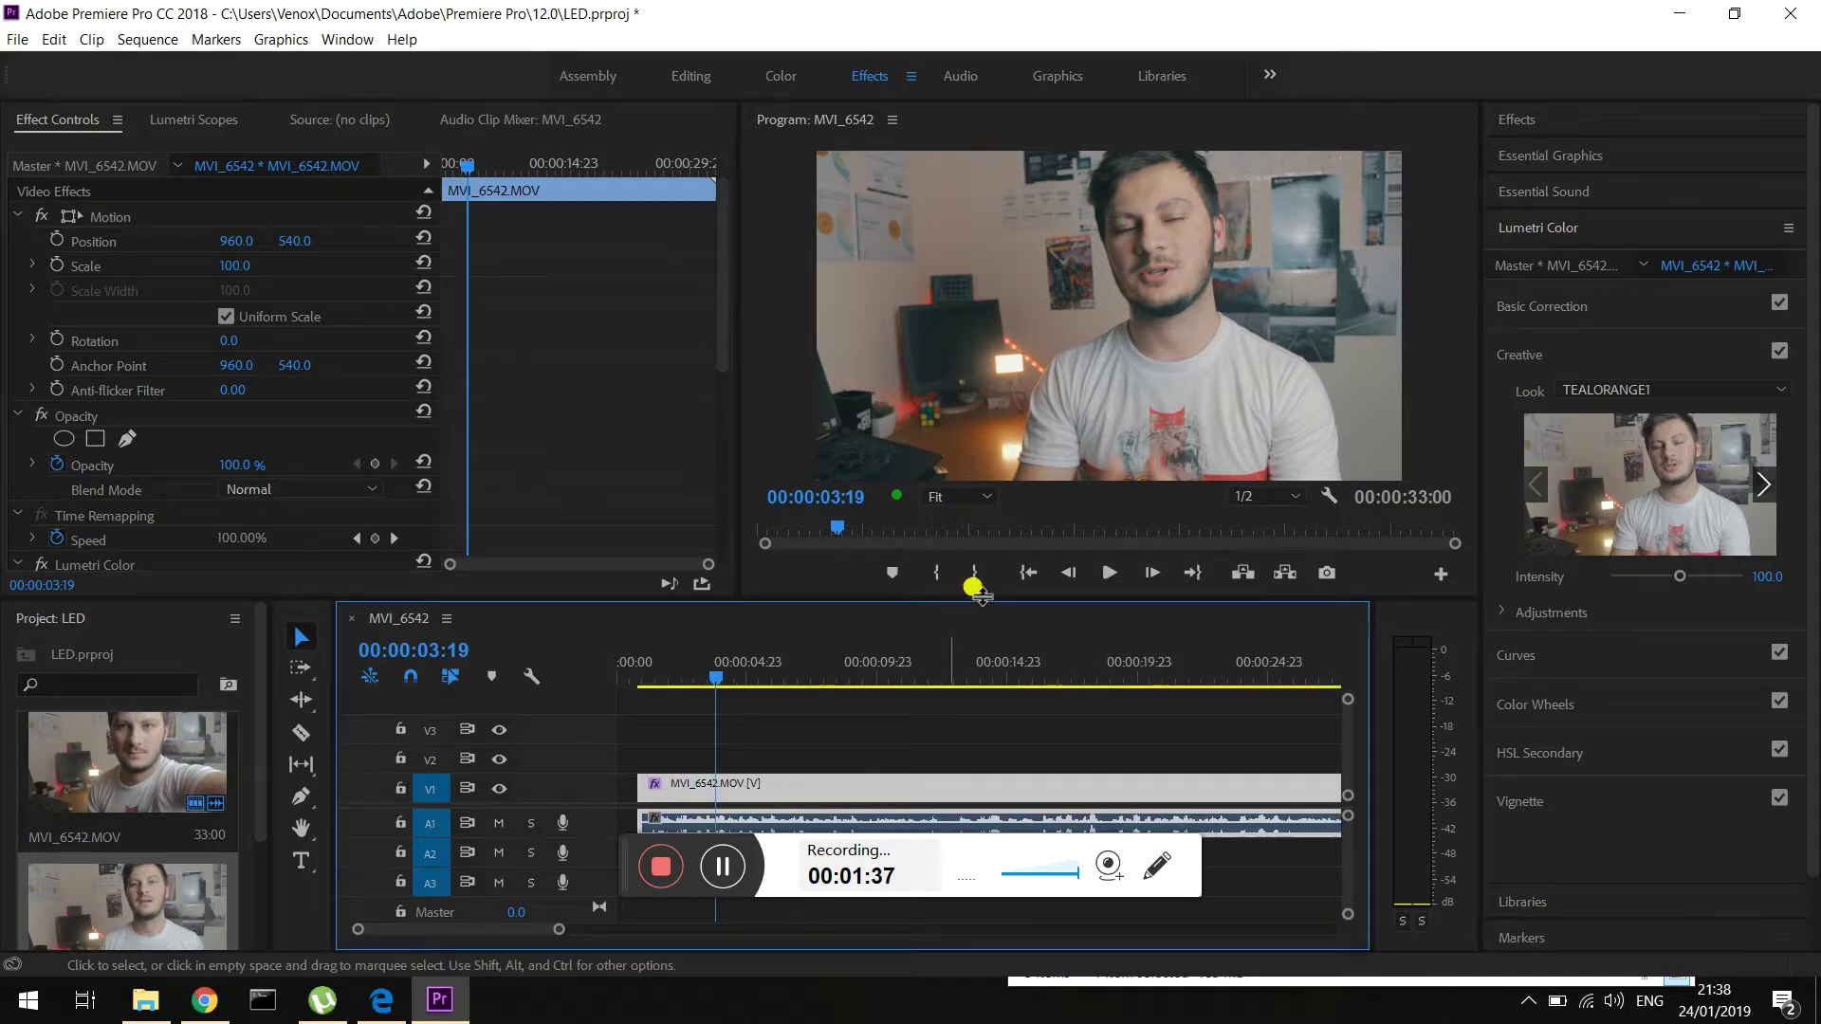
left_click(1108, 573)
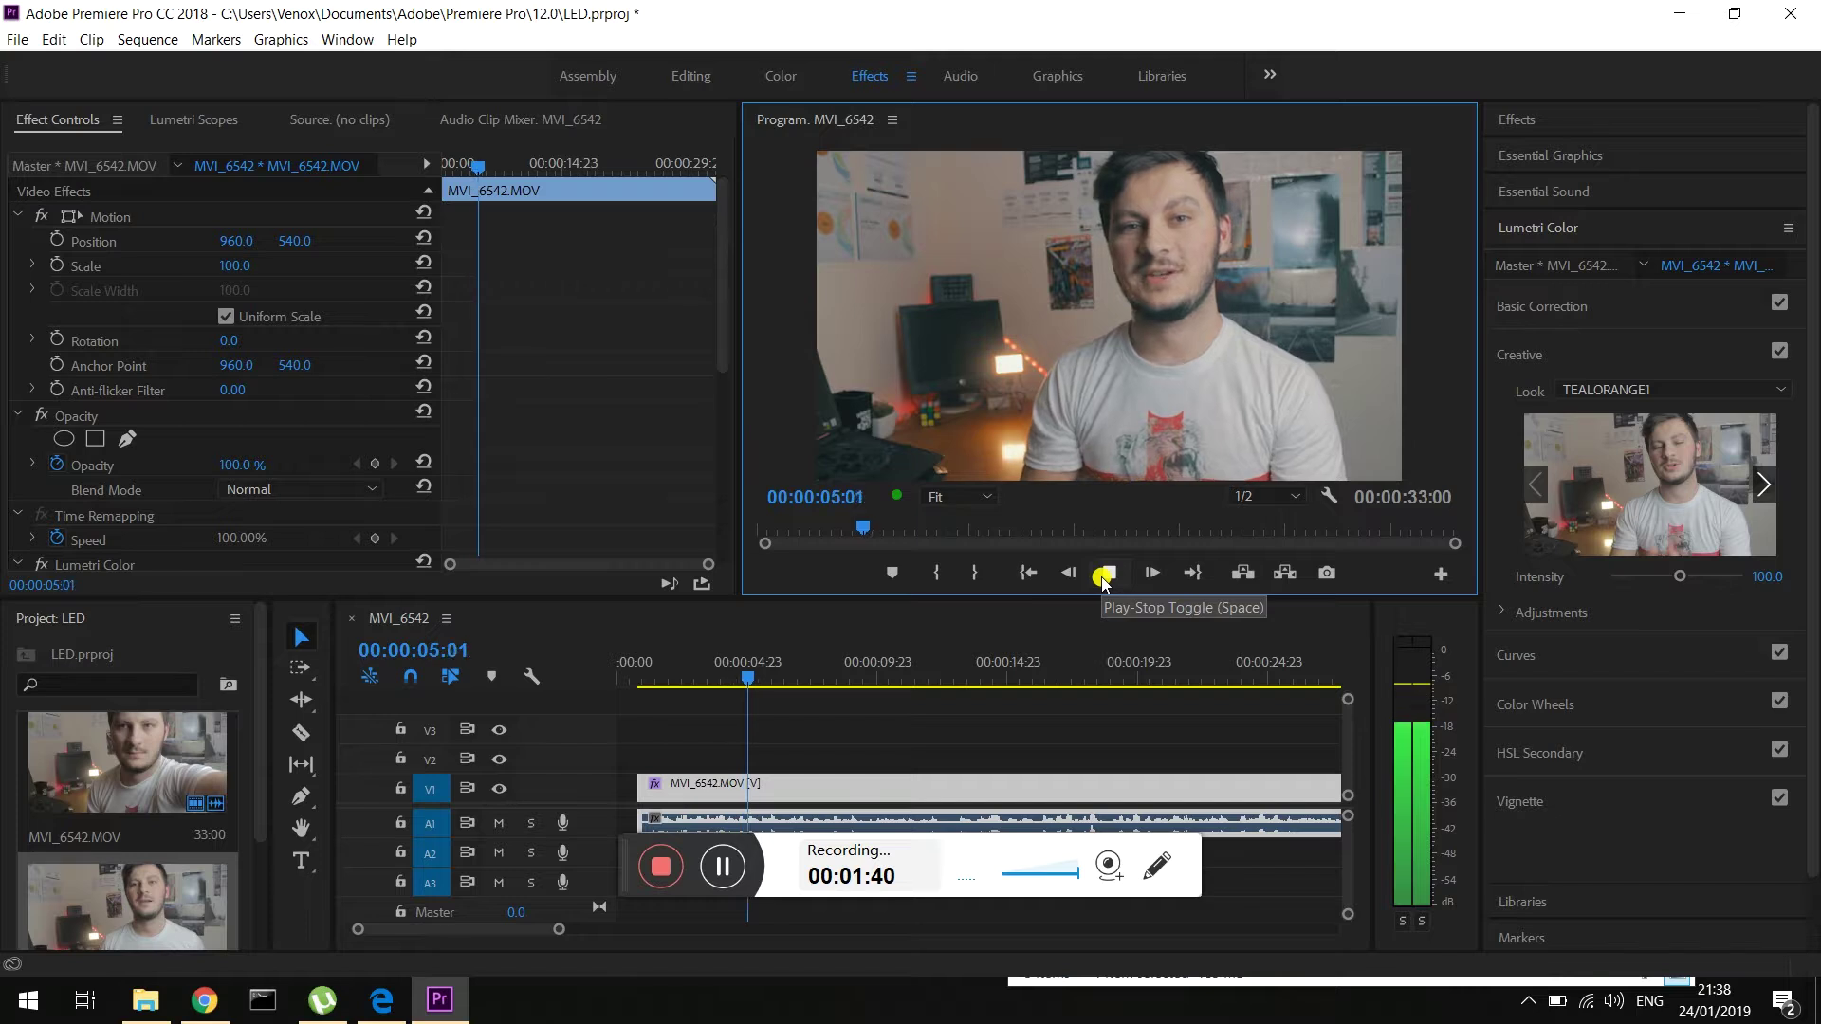
key("ctrl+z")
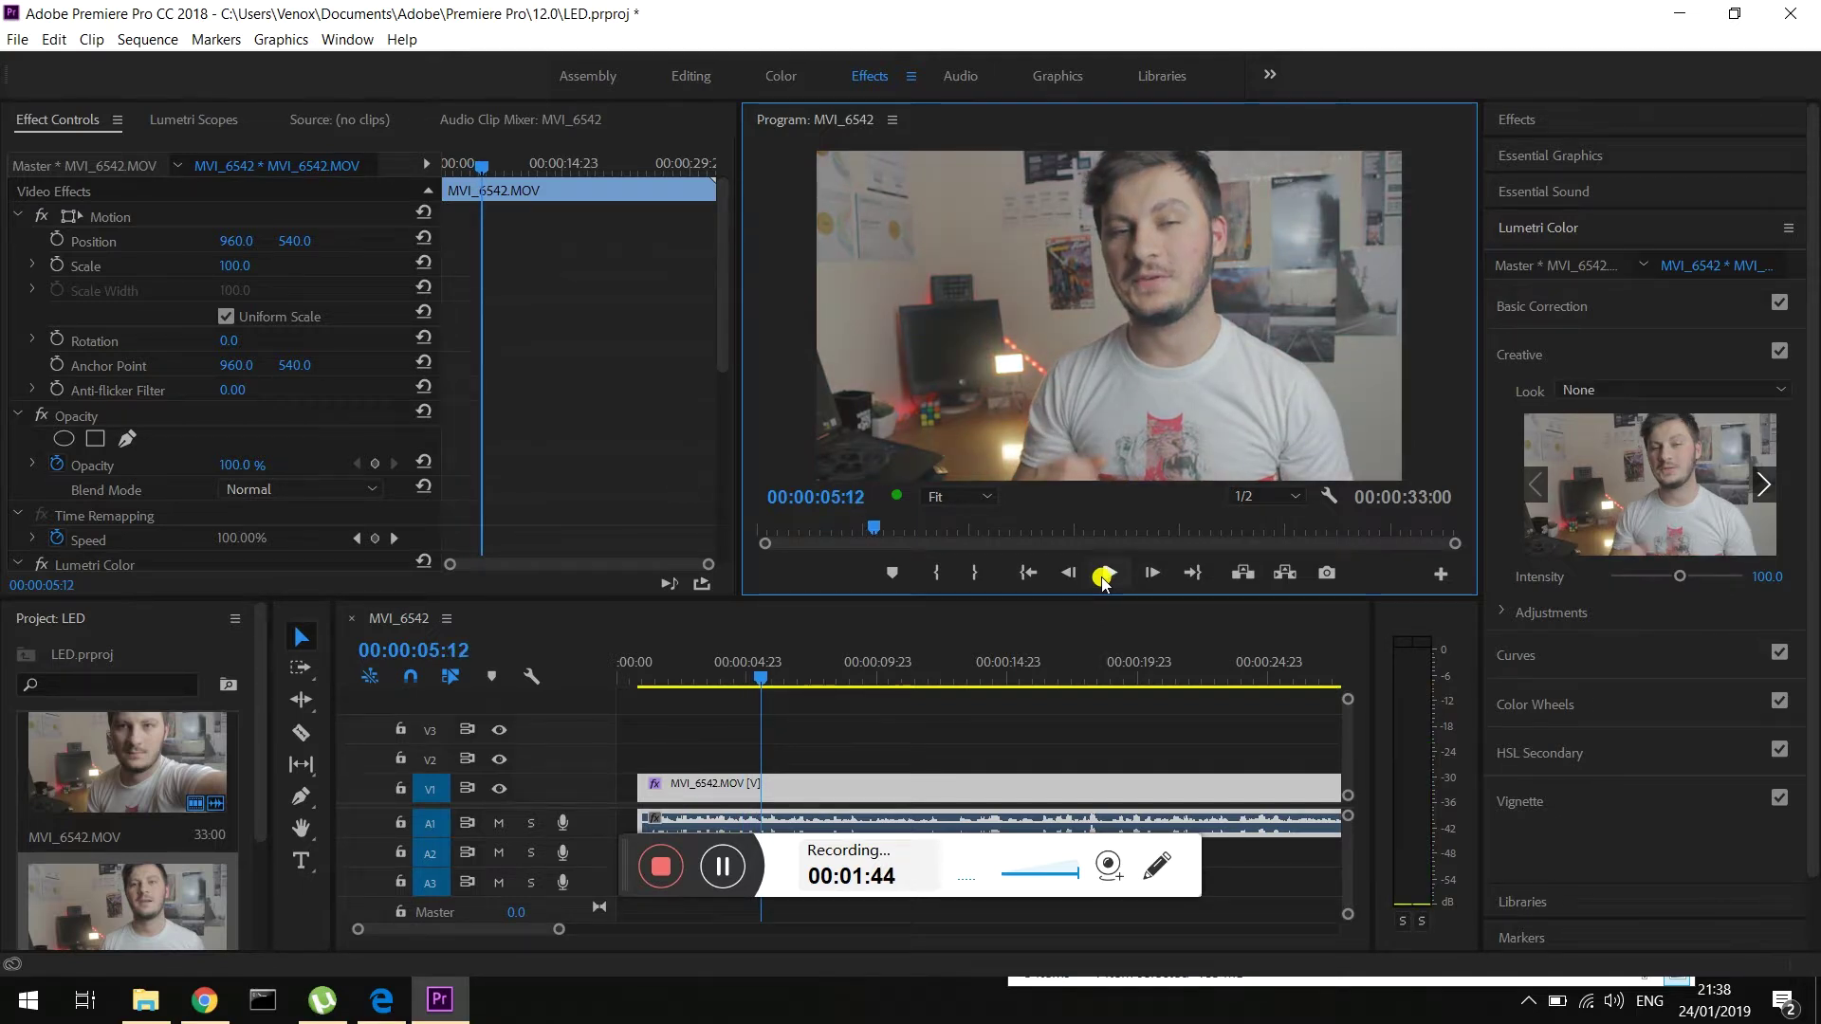
Step: Reapply TEALORANGE1.cube as the Creative Look through Browse
left_click(1646, 395)
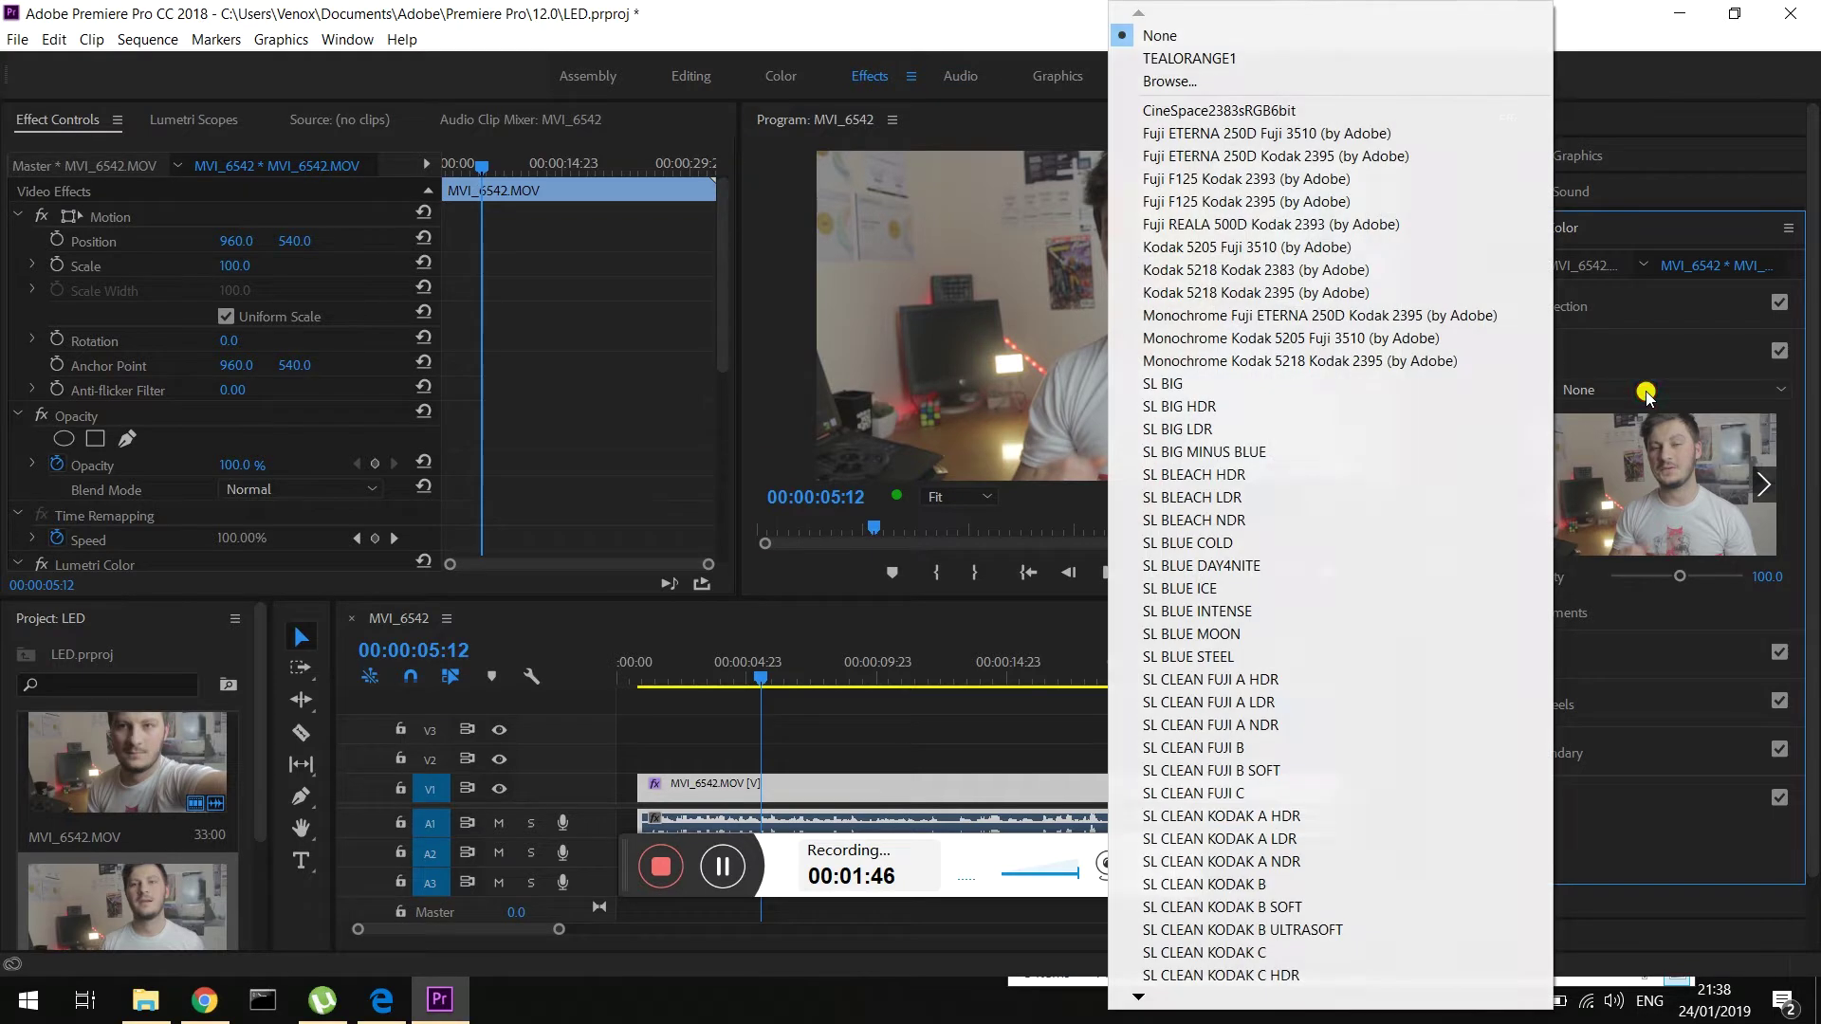
left_click(1221, 59)
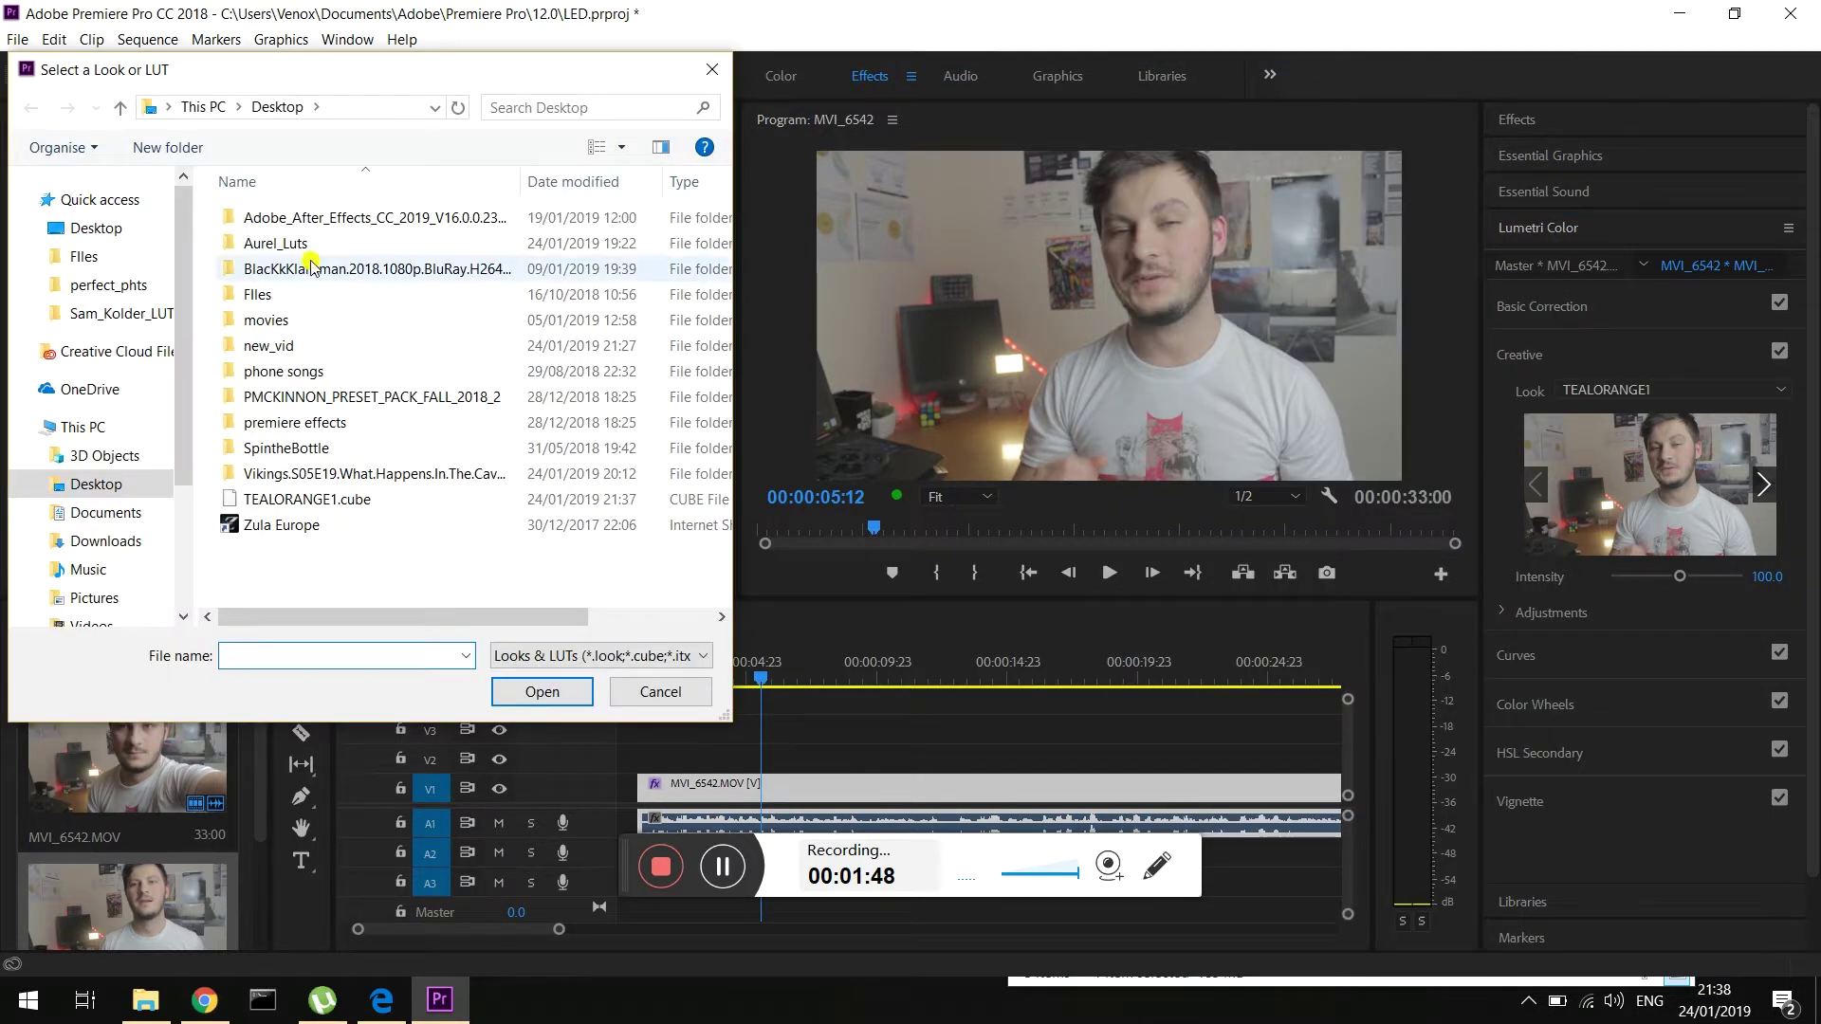
double_click(283, 500)
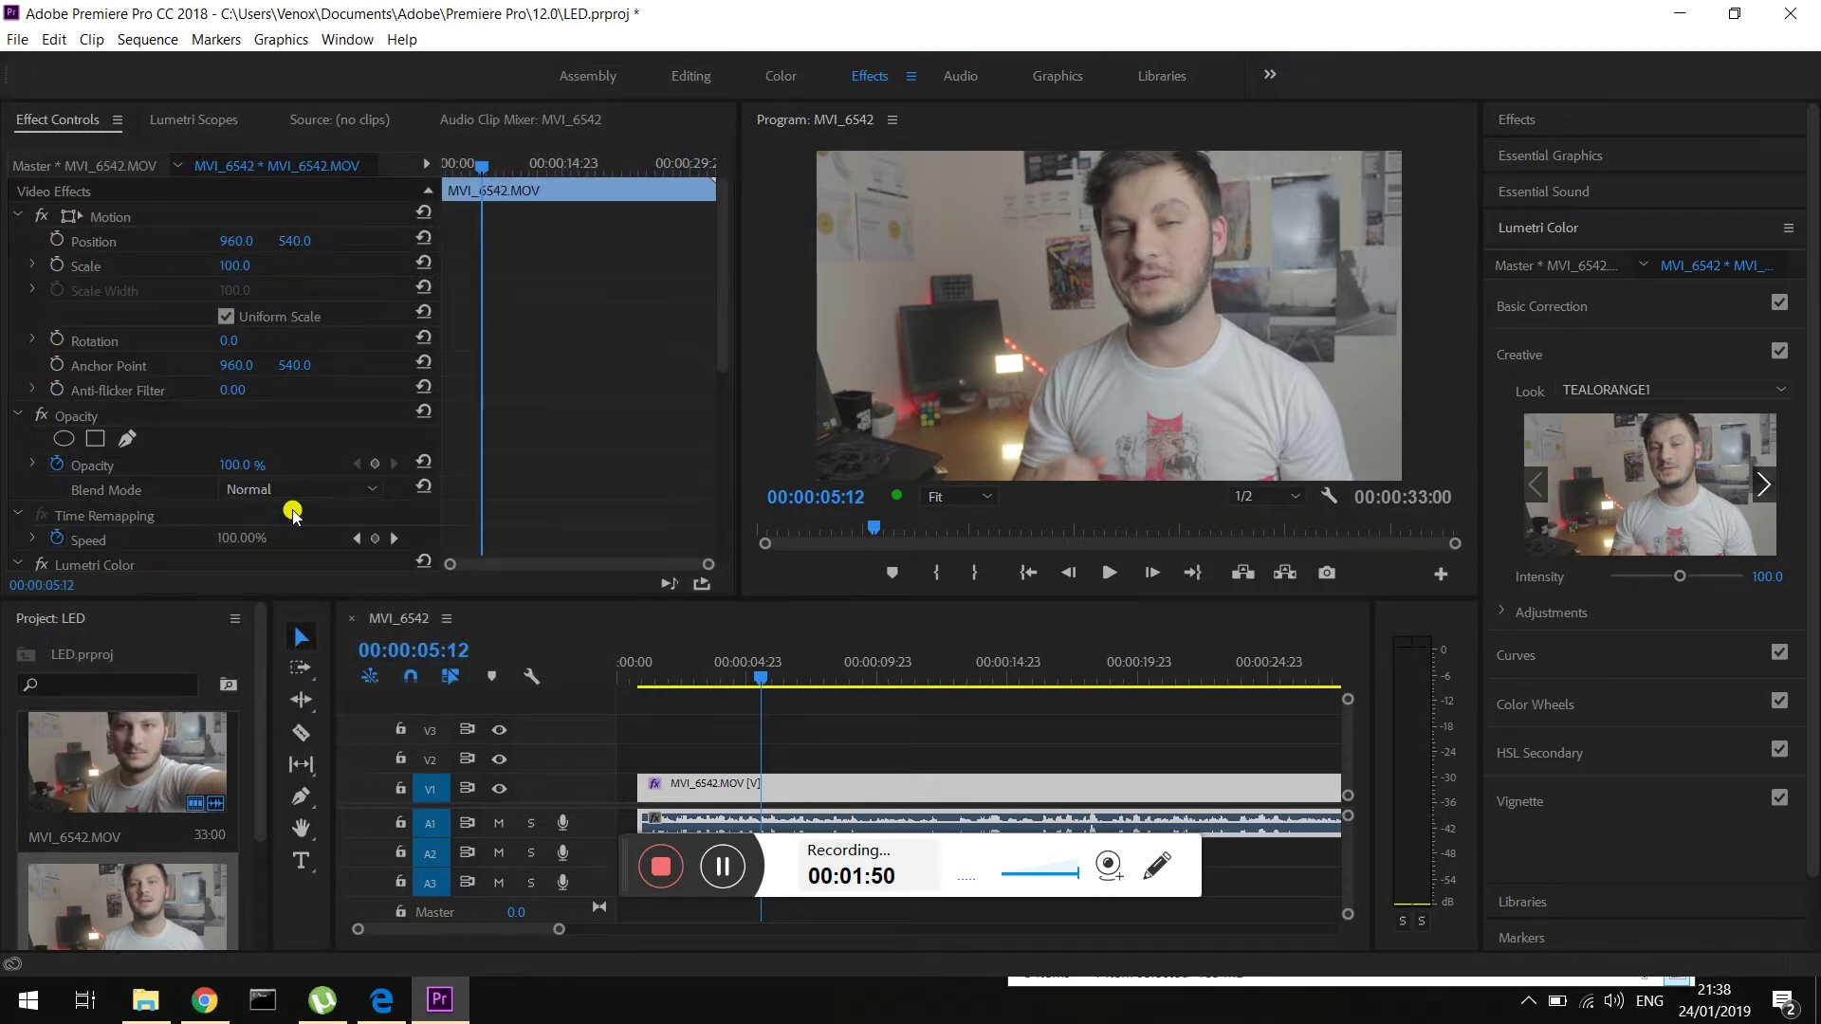